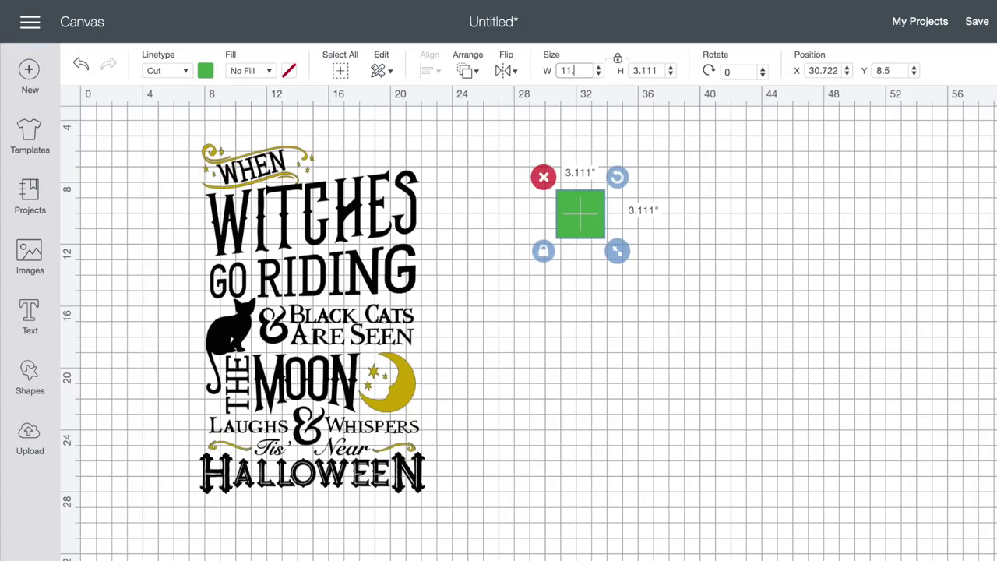
Set the green square's size to 11.5 inches and send it to the back, behind the Halloween lettering design.
key(Return)
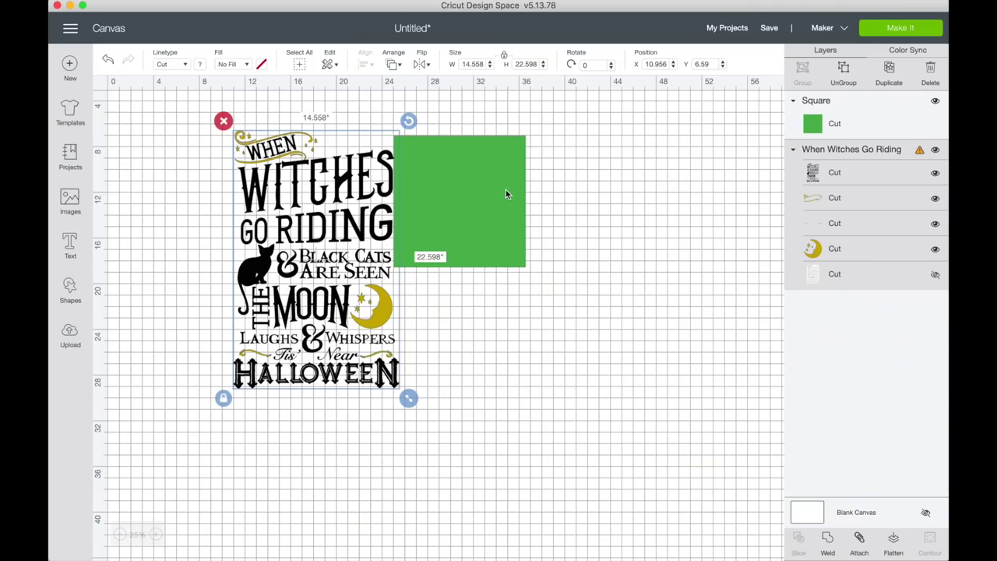
right_click(505, 190)
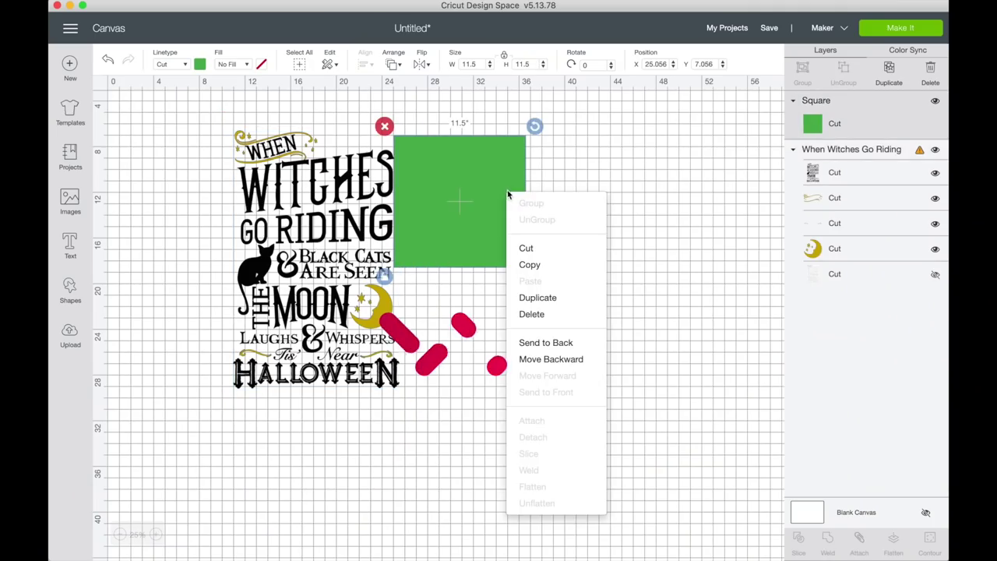
click(540, 345)
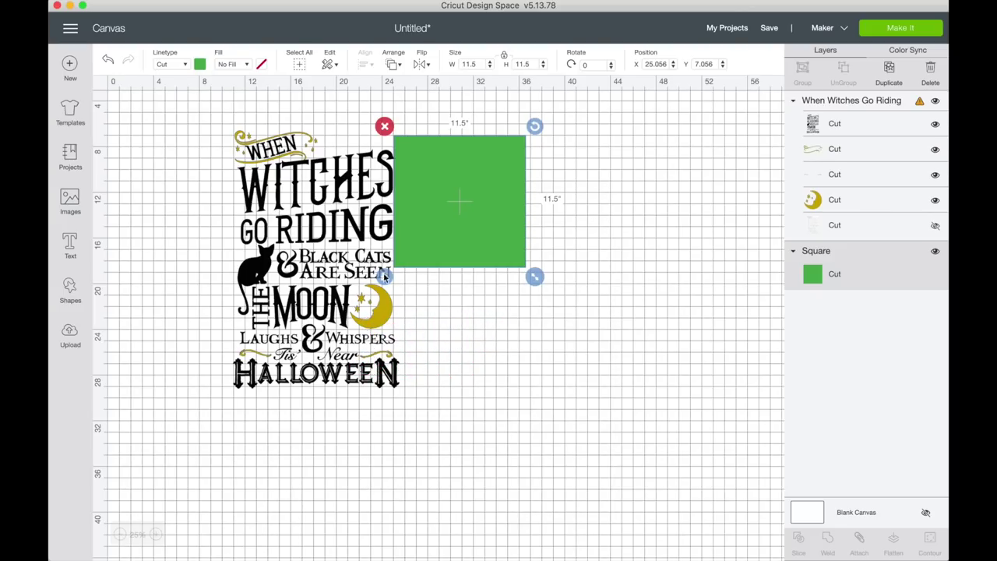
Place the lettering design over the green square to compare their sizes, and move it back clear of the square.
drag(346, 261, 493, 267)
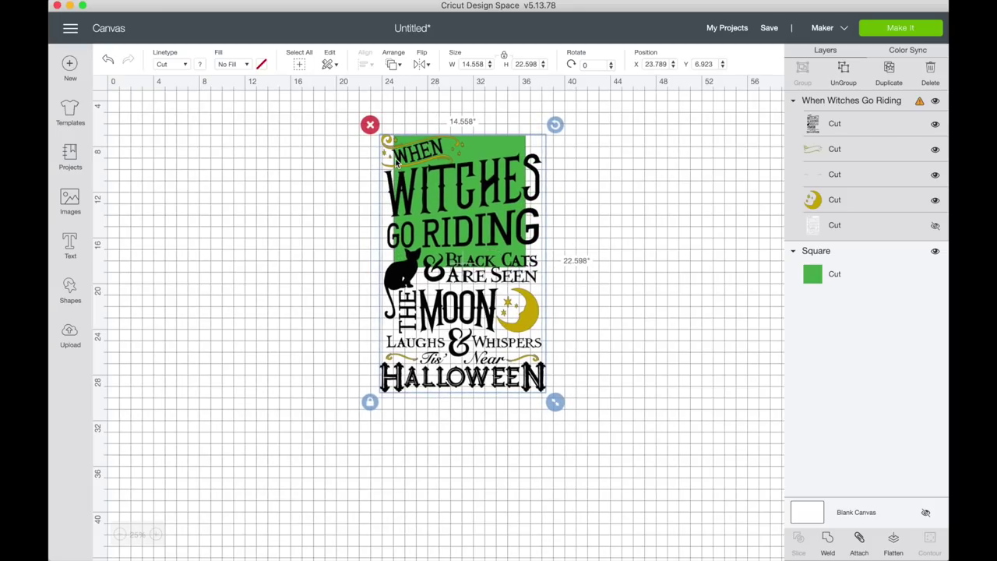
drag(458, 217, 269, 204)
Duplicate the green square and align the copy flush against the original's right edge.
right_click(436, 199)
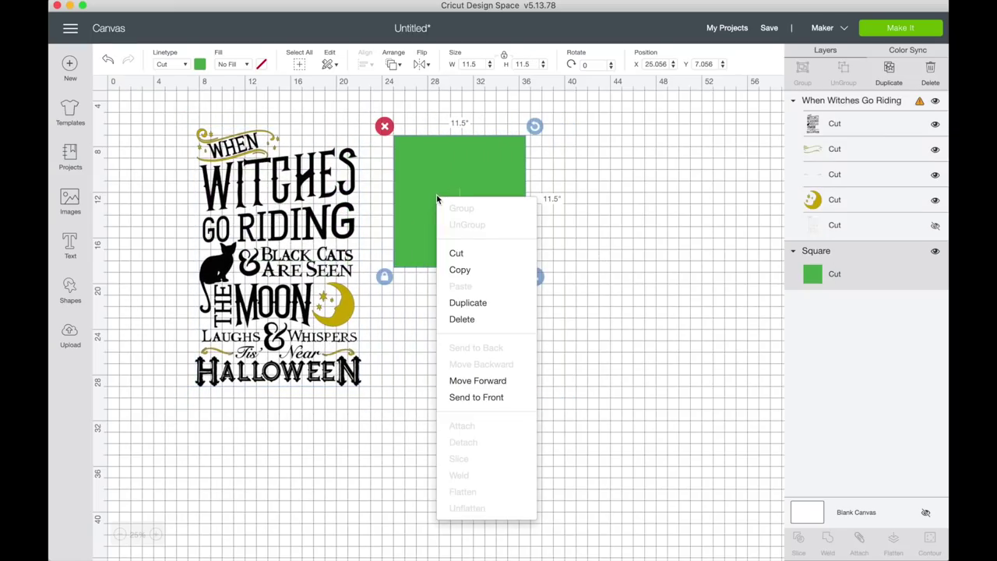
click(473, 299)
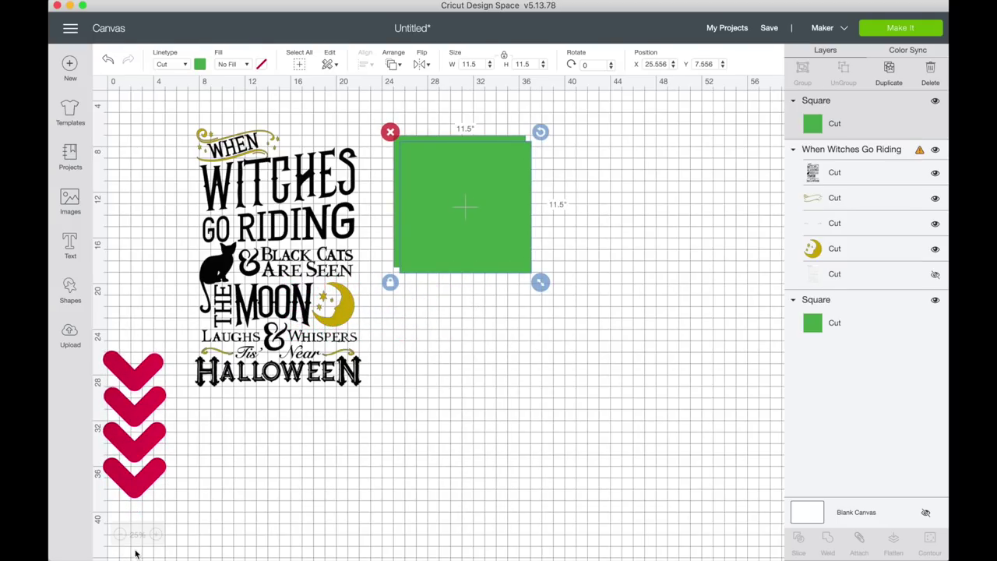
click(155, 534)
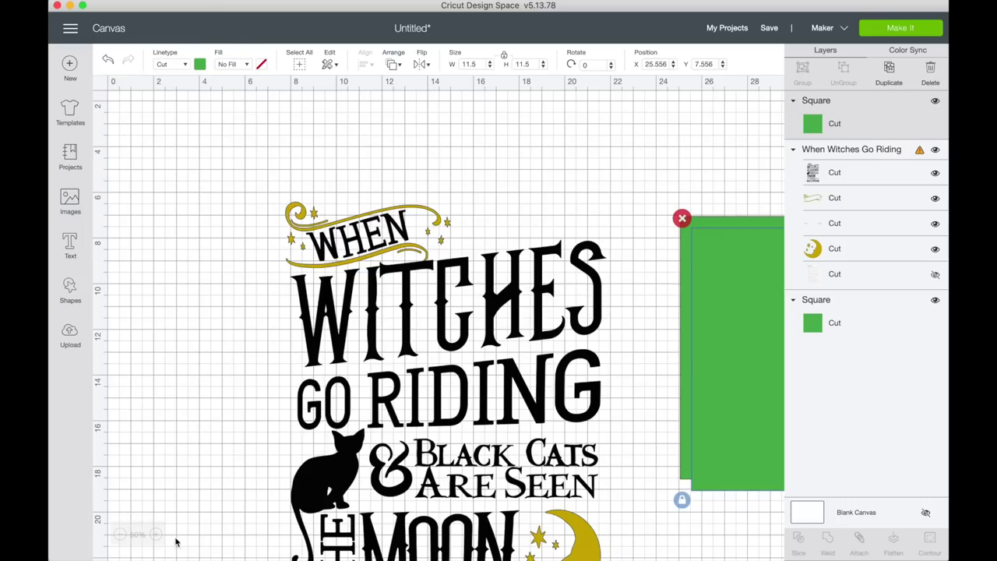
click(156, 534)
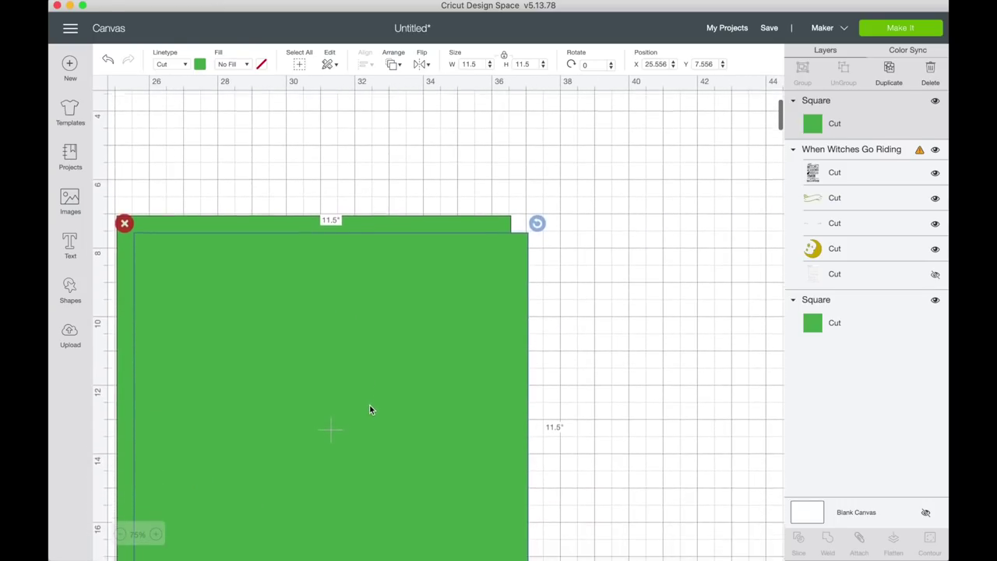
drag(346, 359, 723, 328)
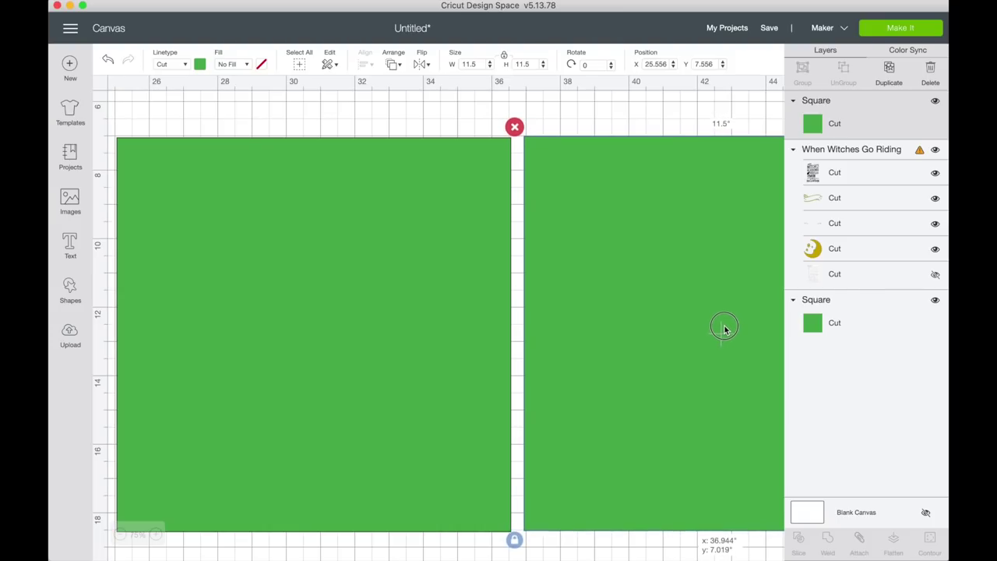
drag(463, 316, 478, 316)
click(590, 126)
Duplicate the two adjoining green squares together and place the copied pair directly below the originals.
scroll(117, 534, right, 8)
scroll(117, 535, down, 4)
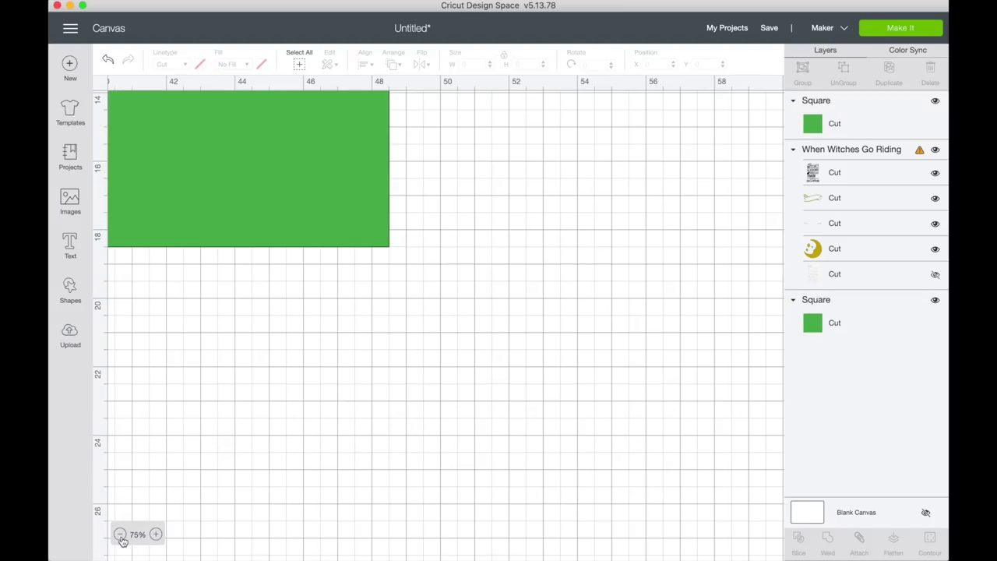
scroll(214, 451, left, 8)
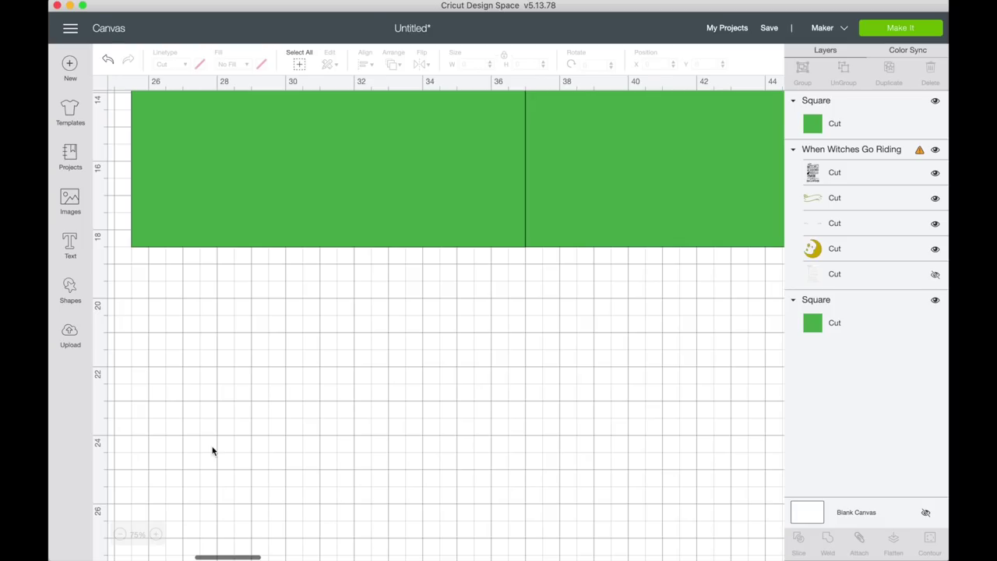
scroll(213, 451, down, 3)
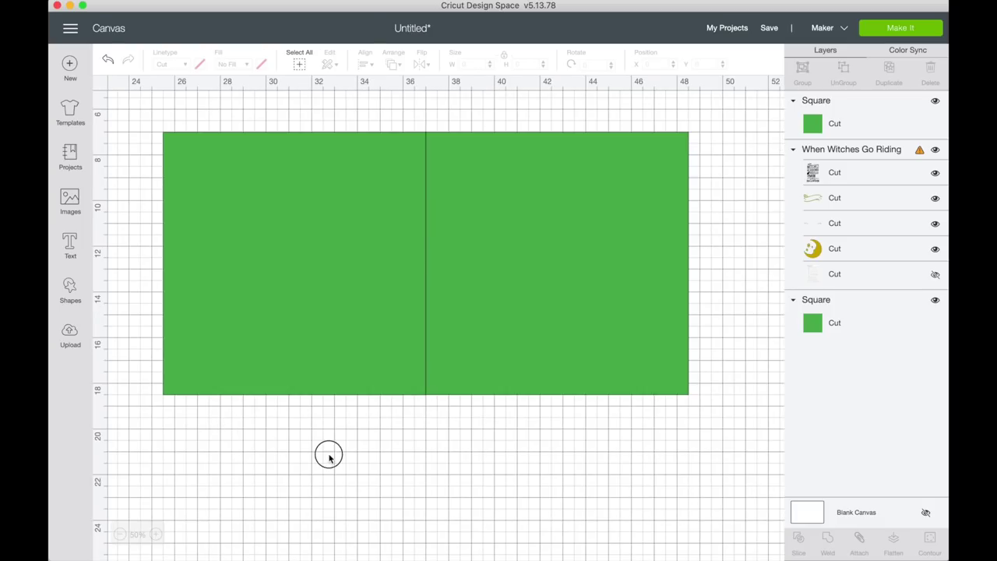
drag(329, 458, 629, 180)
right_click(586, 206)
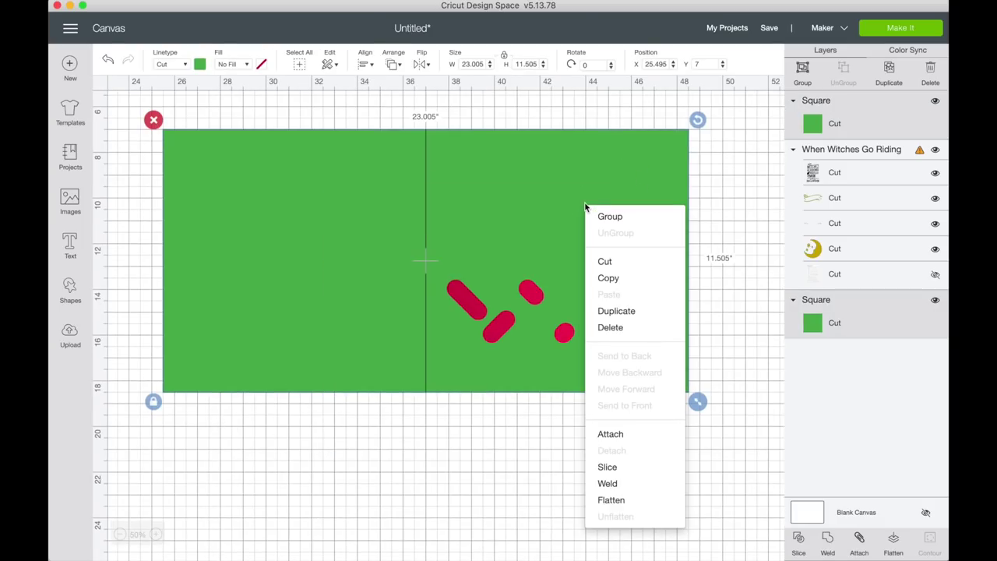
click(616, 311)
drag(580, 270, 567, 499)
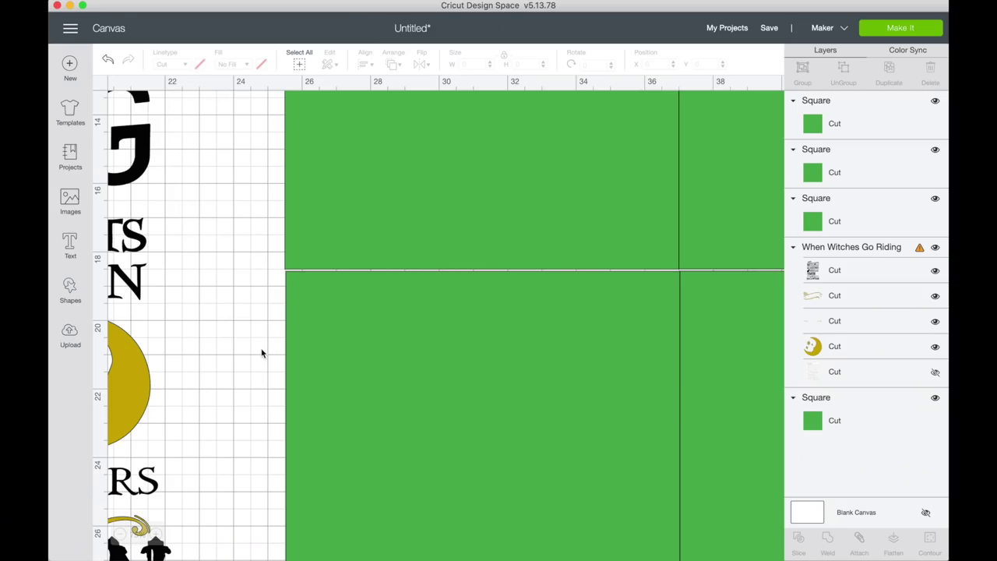
Nudge the lower pair of squares flush against the upper pair, closing the gaps to form a two-by-two block.
click(723, 360)
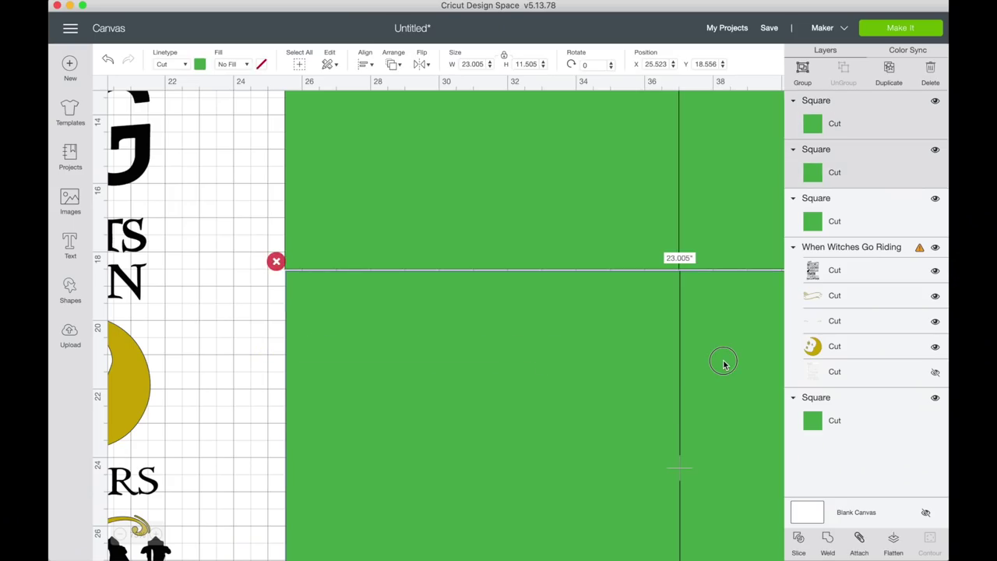
drag(723, 363, 722, 361)
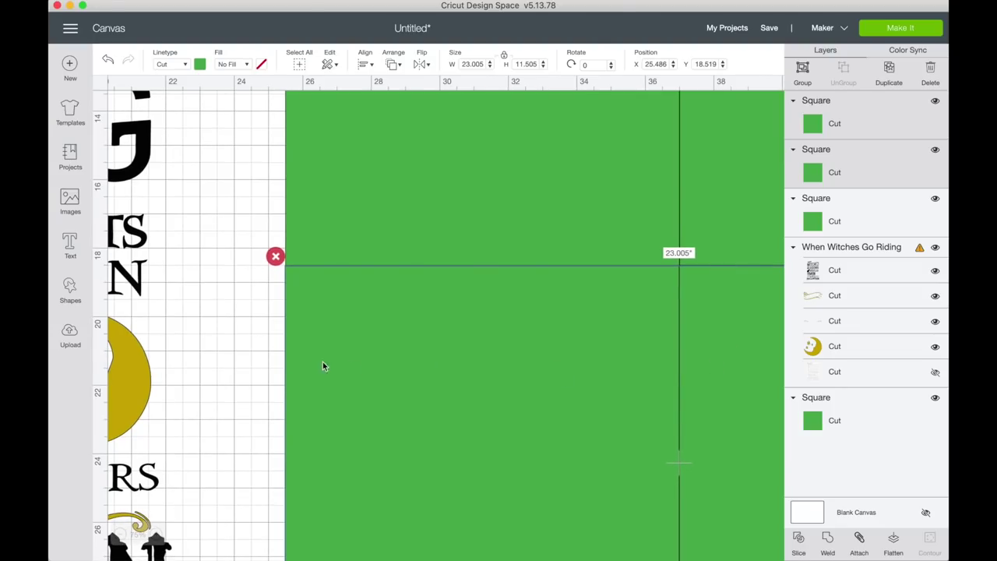
scroll(421, 307, up, 3)
scroll(435, 331, right, 5)
drag(437, 336, 436, 336)
drag(436, 336, 436, 336)
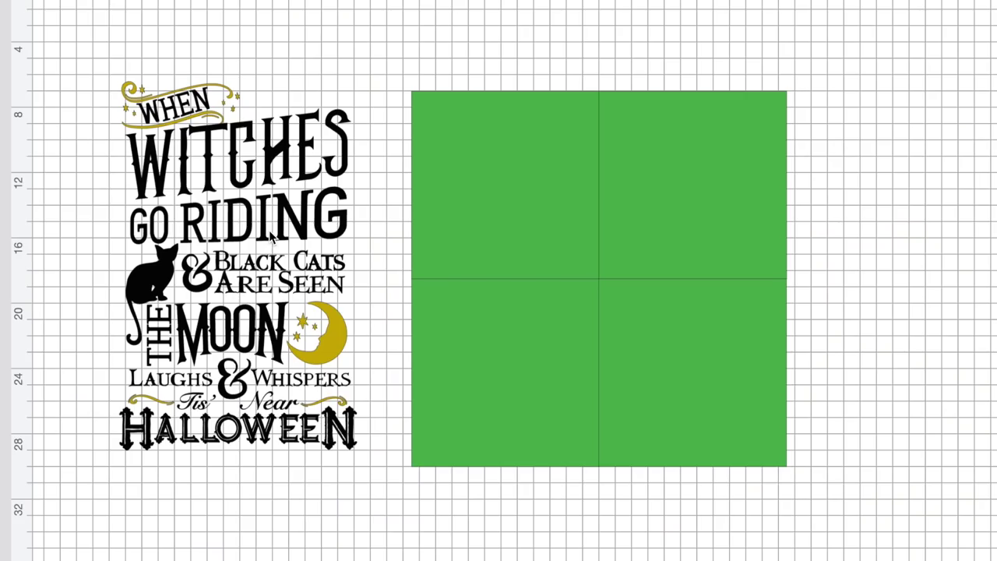
Bring the lettering design to the front and place it over the block of four green squares.
right_click(238, 236)
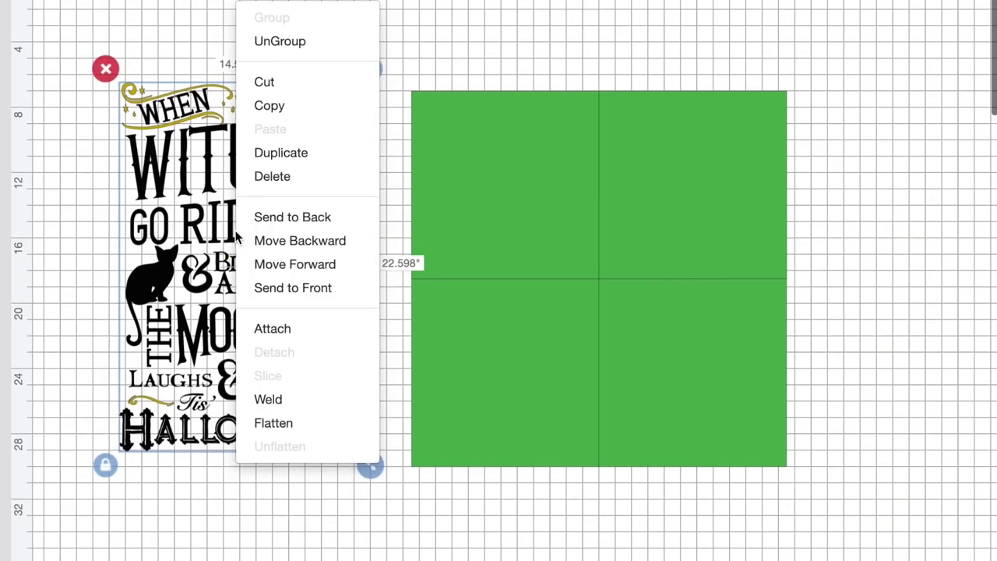
click(311, 241)
drag(311, 242, 394, 246)
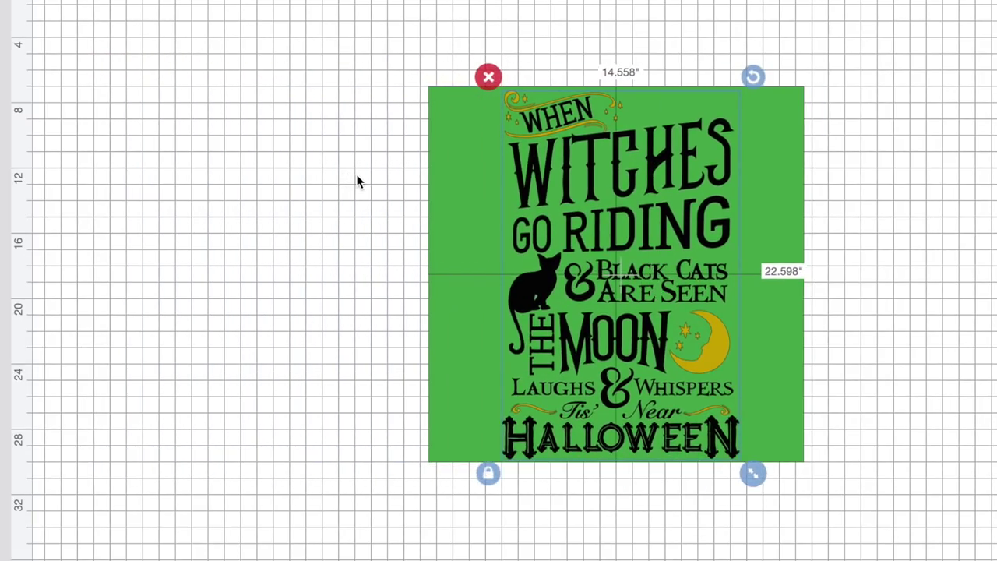
Centre the lettering design on the point where the four green squares meet.
scroll(595, 367, up, 5)
scroll(597, 369, down, 10)
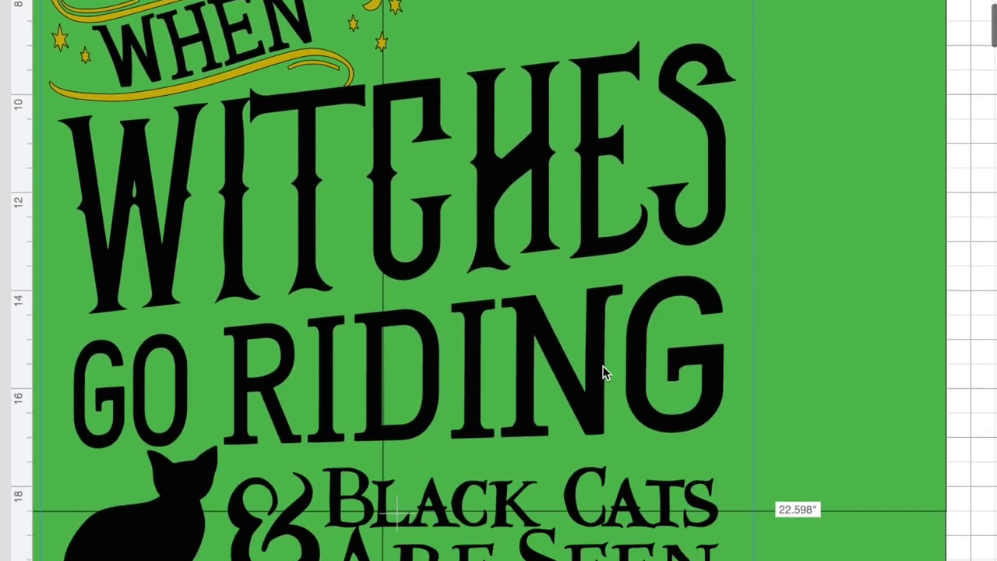
scroll(603, 372, down, 3)
scroll(639, 385, up, 3)
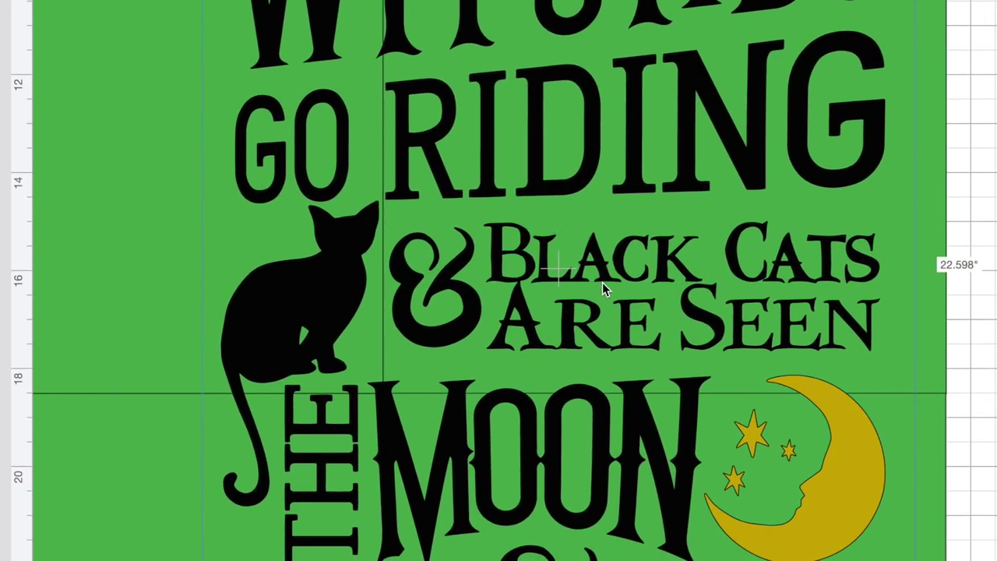
scroll(557, 253, left, 5)
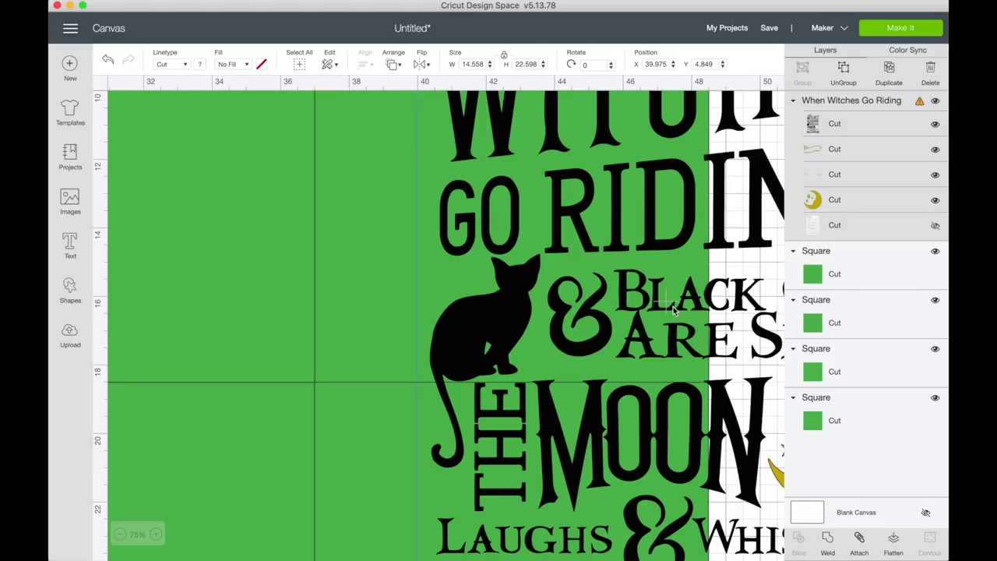
drag(674, 310, 317, 385)
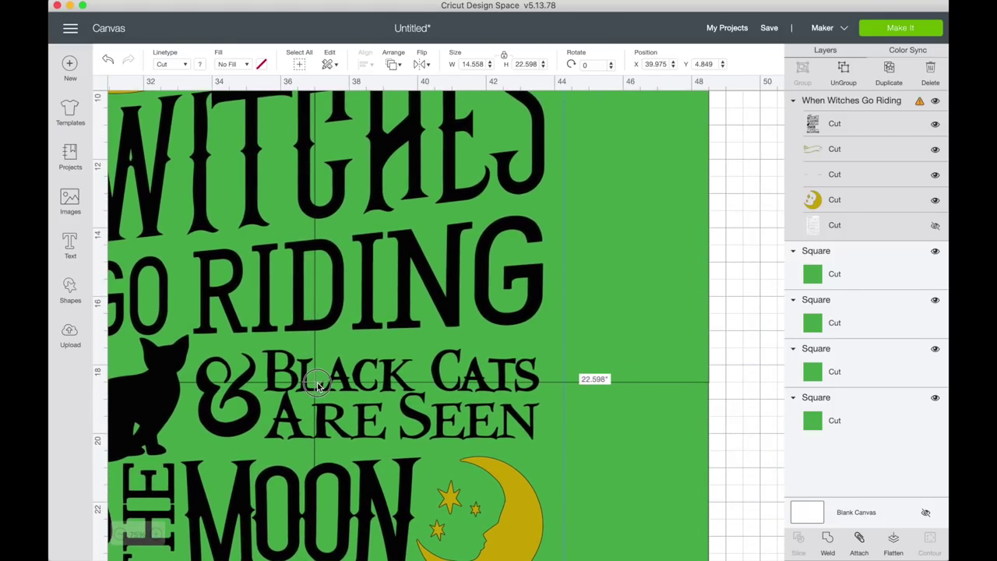
drag(394, 378, 393, 378)
click(767, 355)
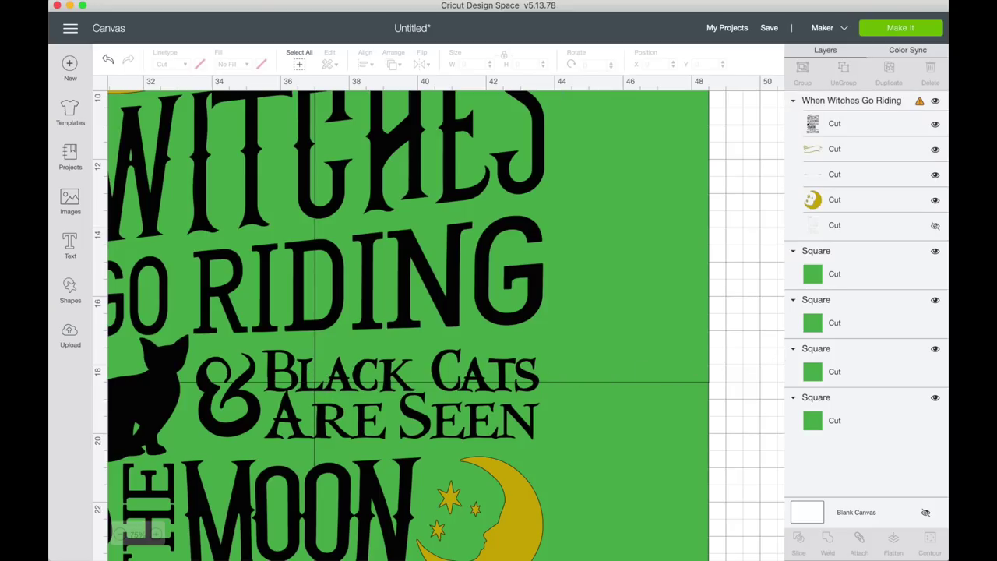
Hide the black lettering layer to examine where the gold parts fall on the four squares, and show it again.
click(120, 534)
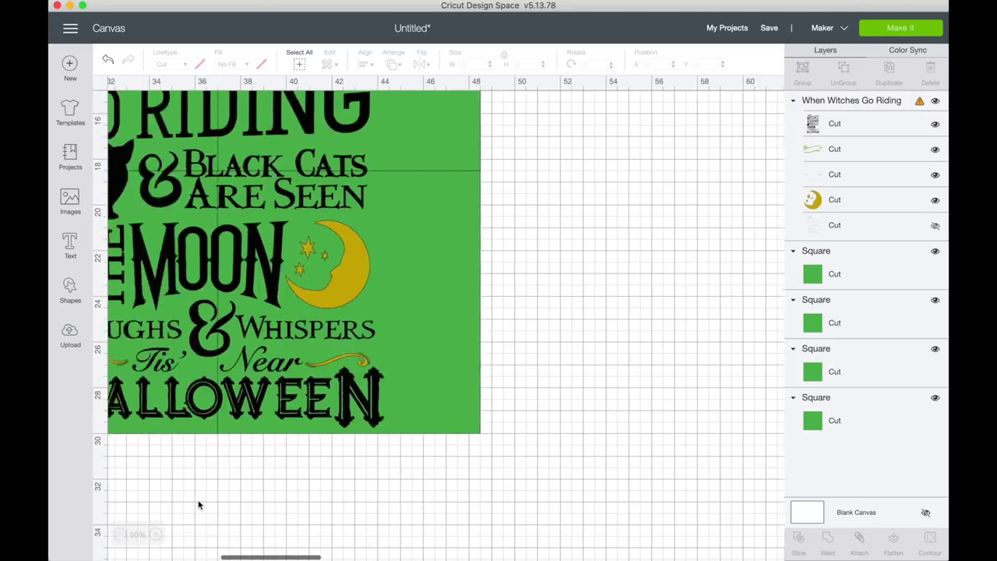
scroll(360, 233, up, 5)
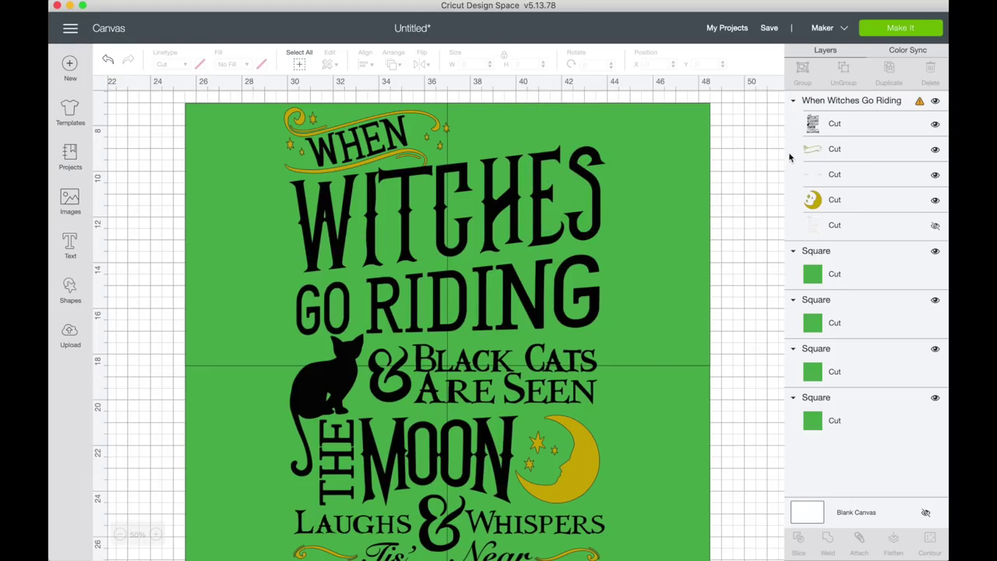
click(839, 129)
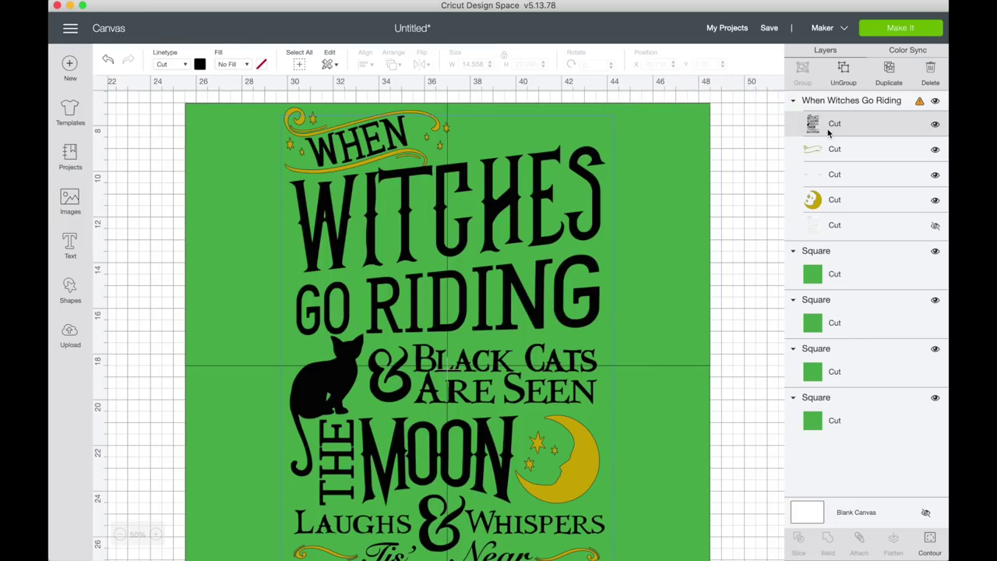
click(934, 125)
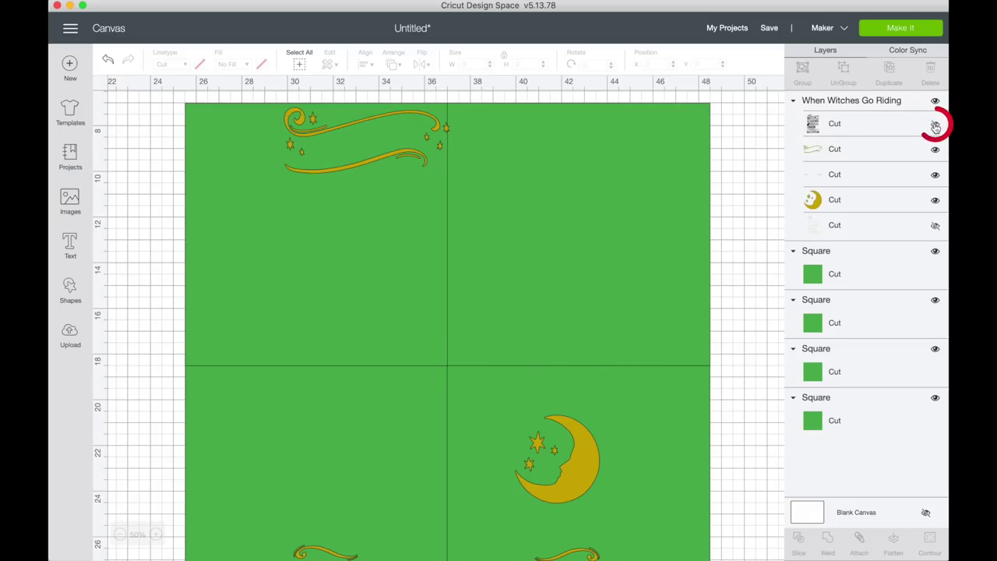
scroll(723, 207, down, 4)
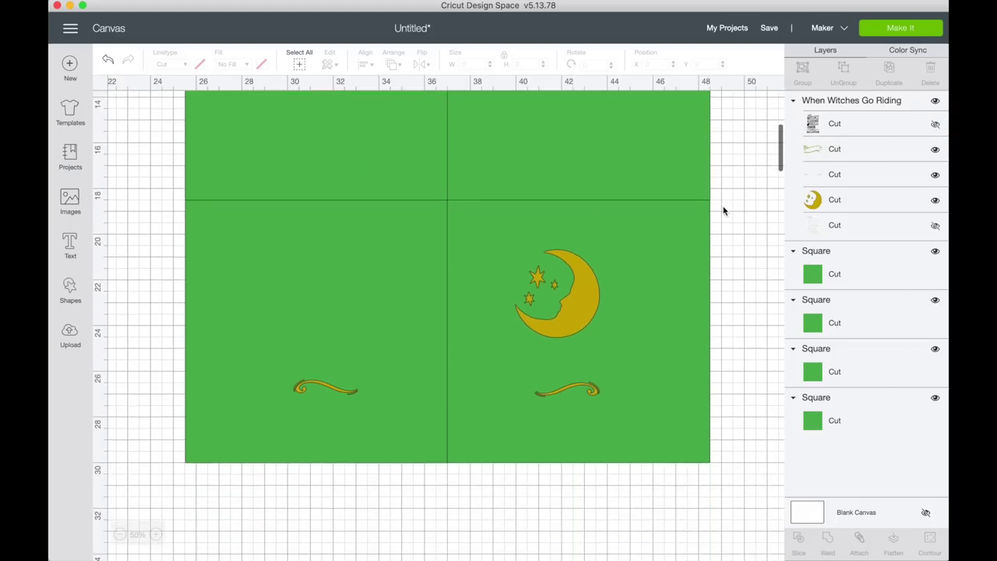
scroll(723, 209, up, 5)
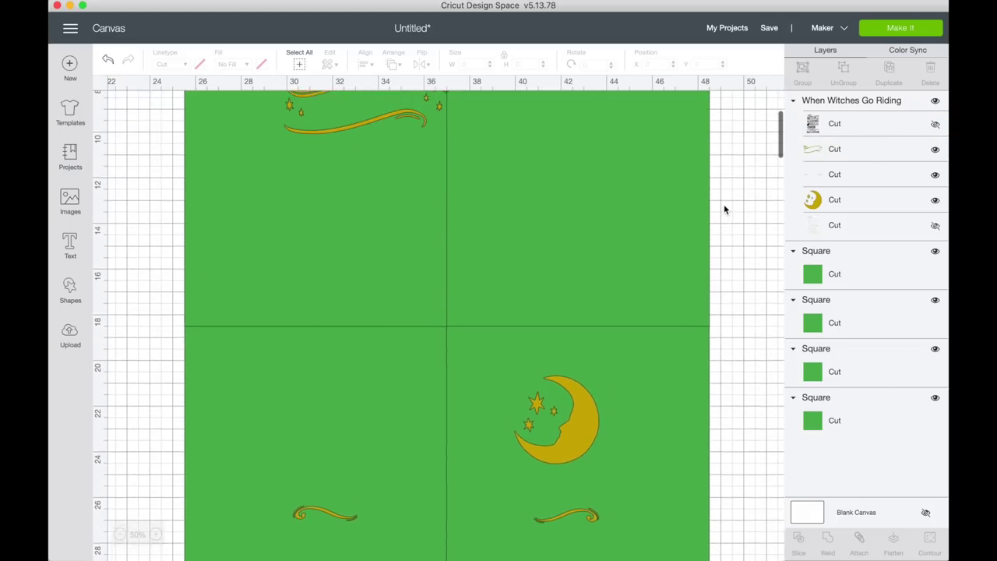
click(935, 126)
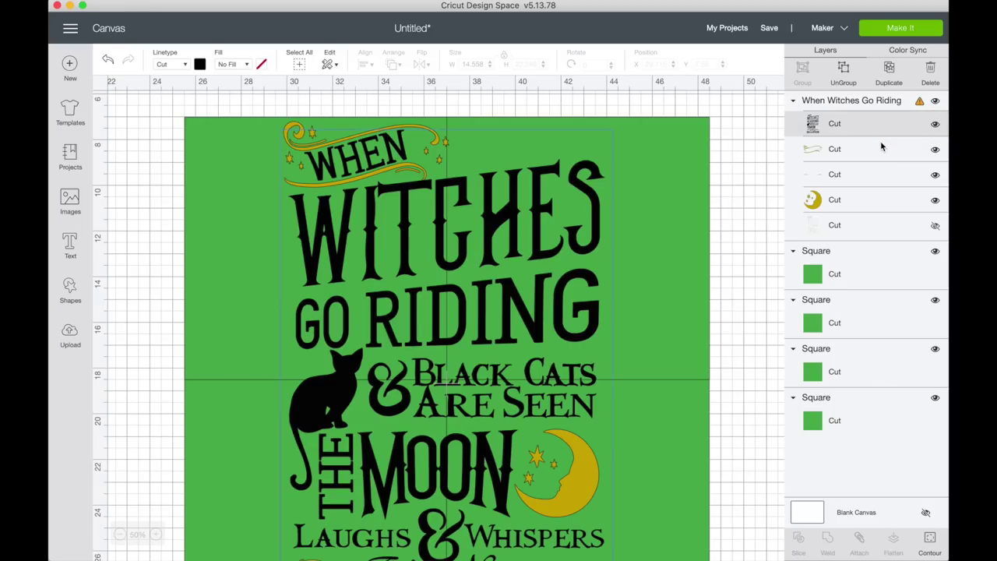
Toggle the visibility of the gold swirl and small flourish layers to identify their parts, leaving every one shown.
click(935, 151)
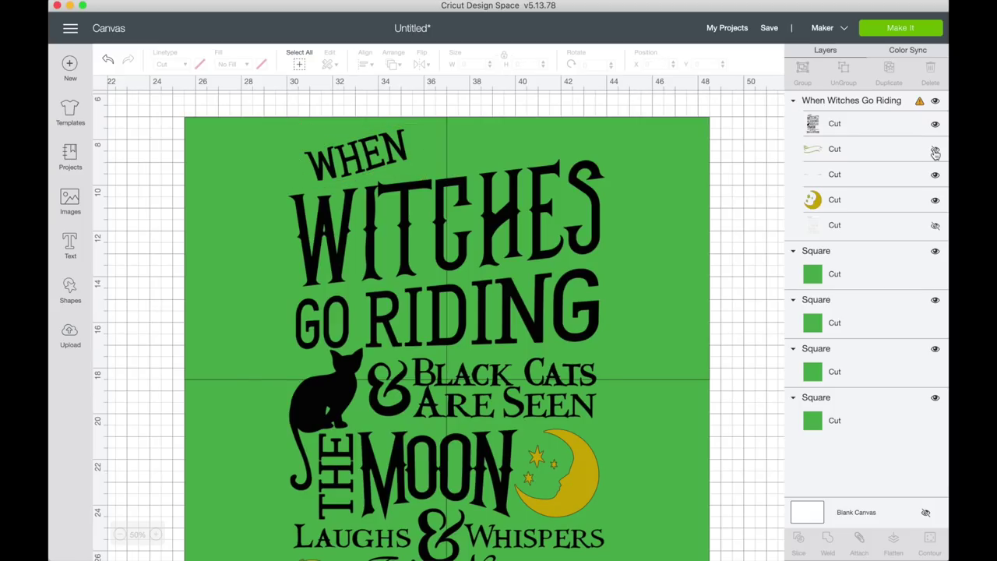
click(935, 151)
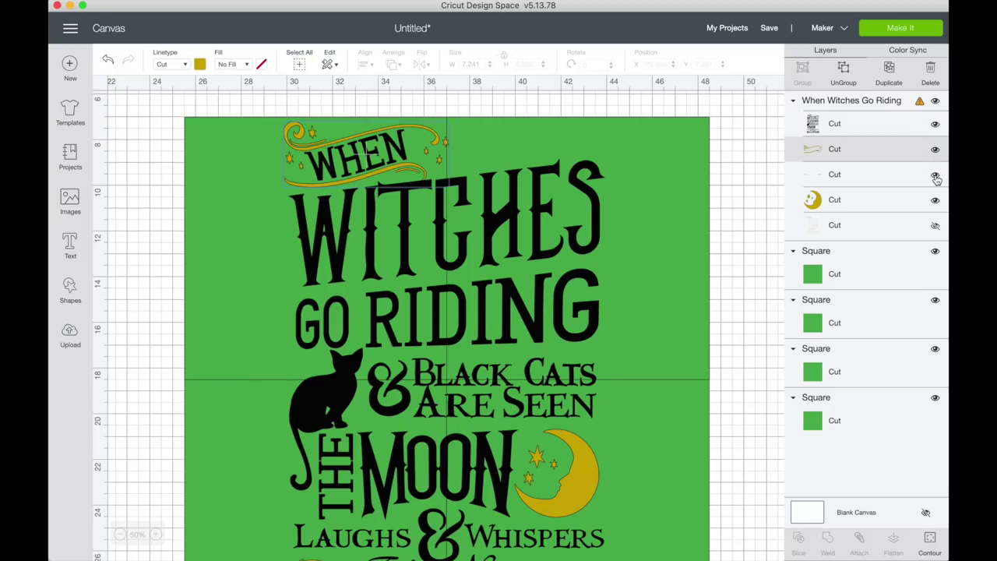
click(935, 176)
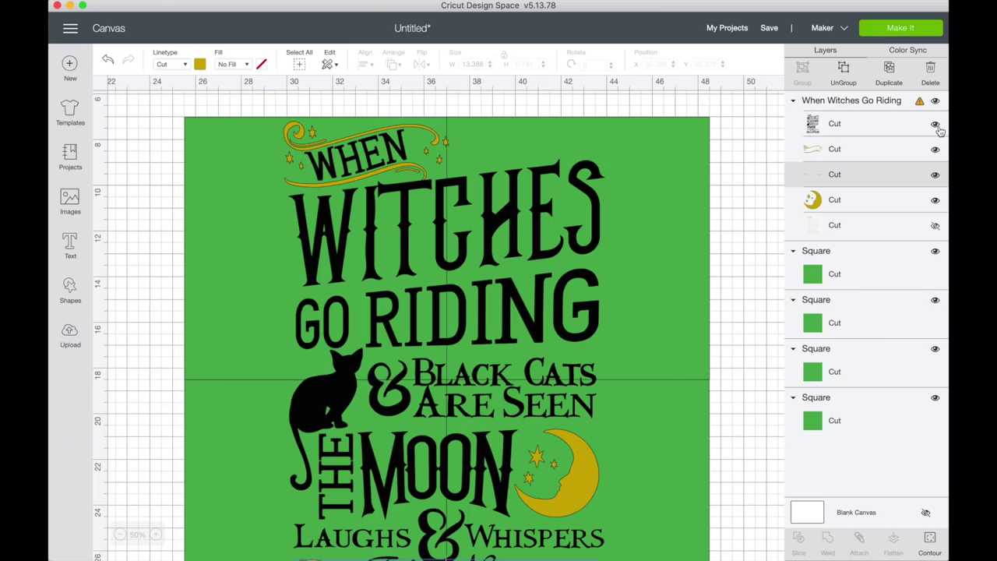
click(937, 129)
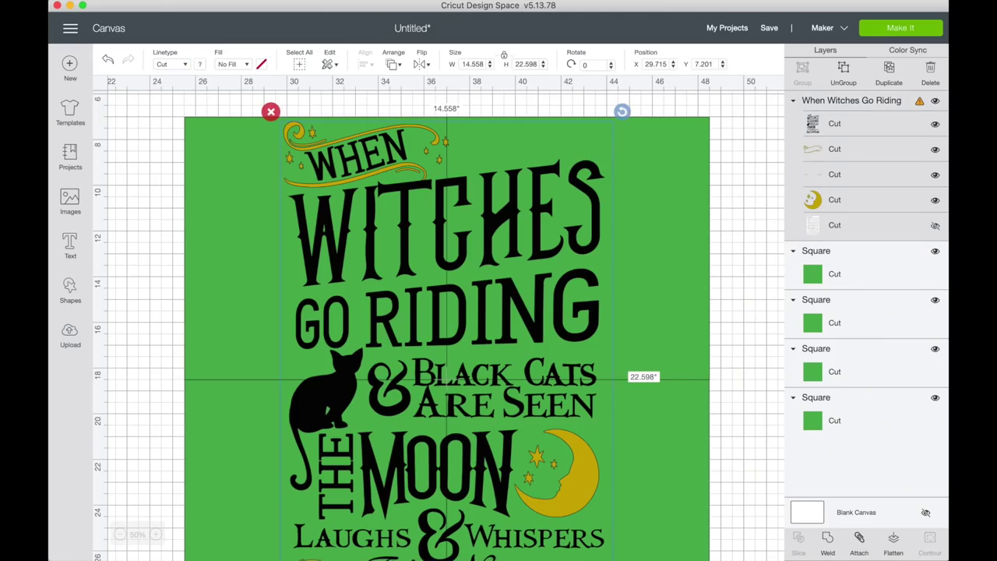
Slice the black lettering layer with the upper-left green square.
click(840, 126)
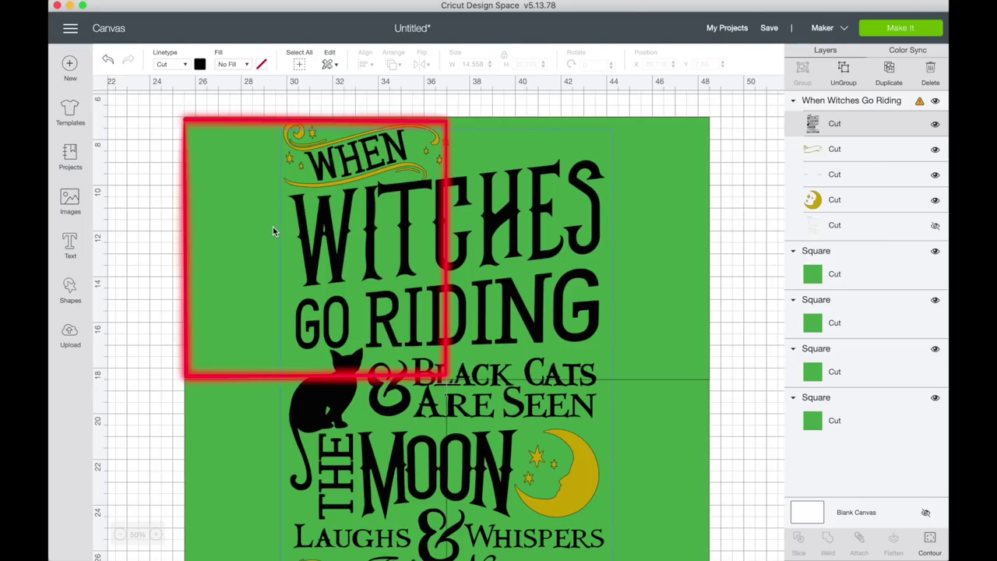
click(226, 220)
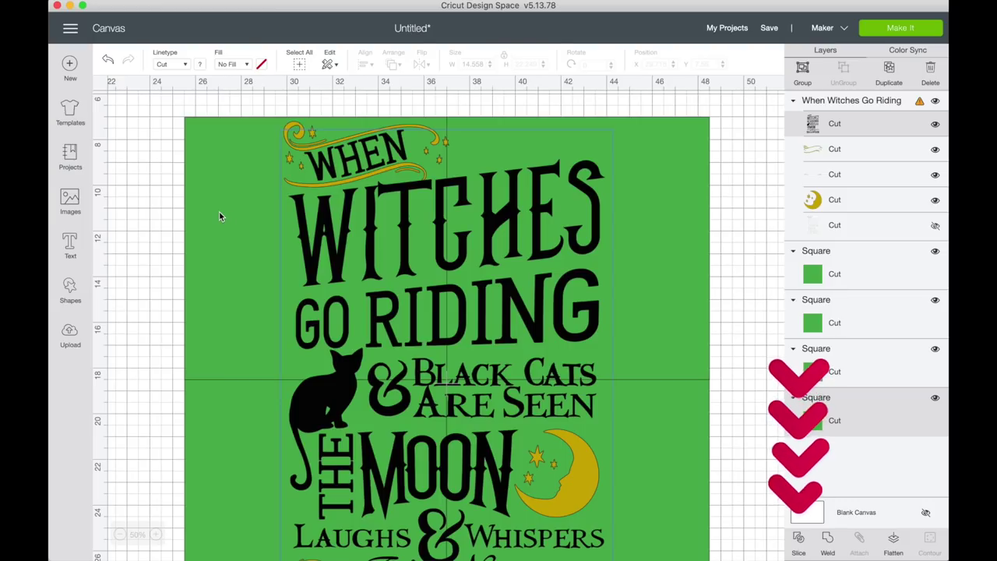
click(800, 546)
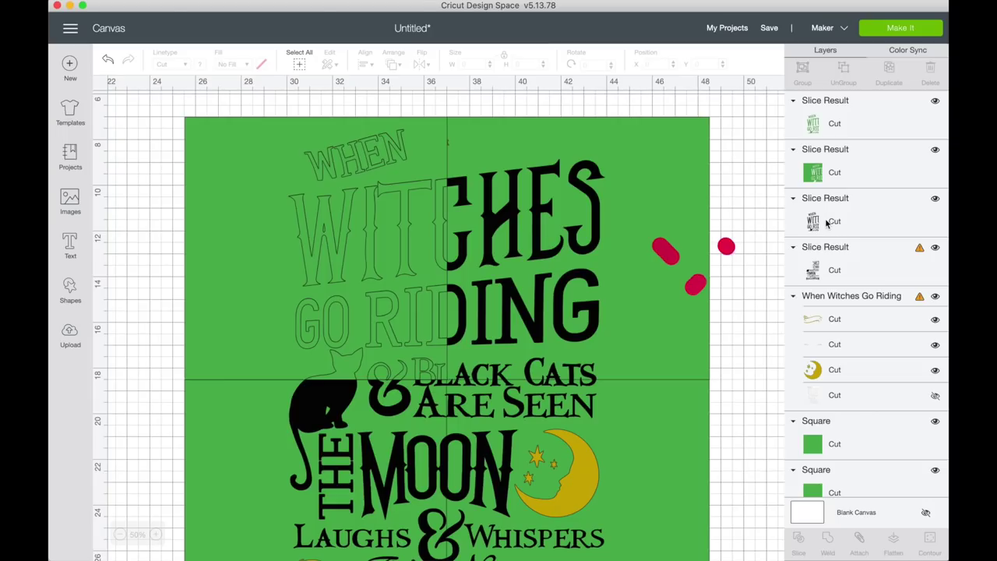
Slice the remaining black lettering with the upper-right green square.
click(831, 269)
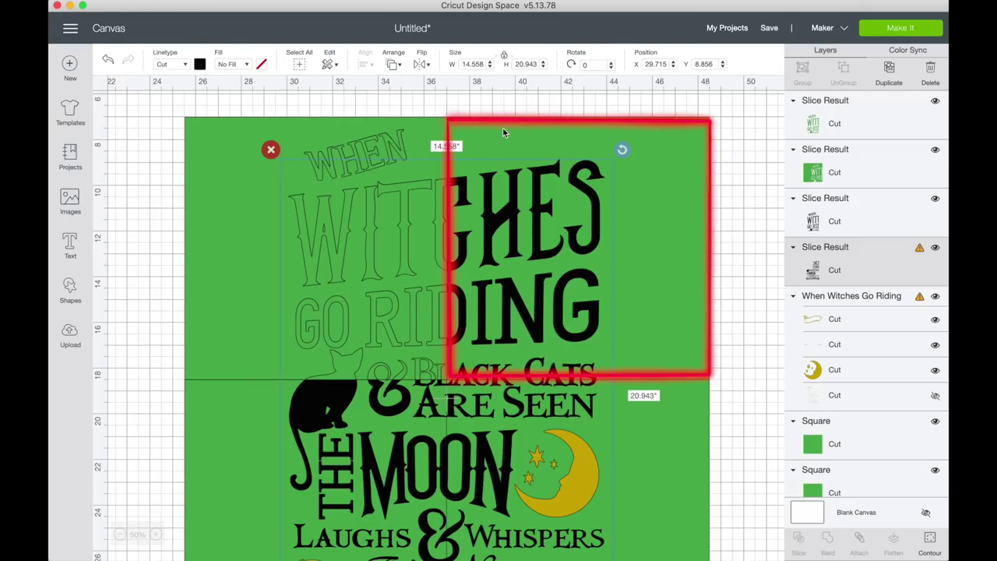
click(644, 151)
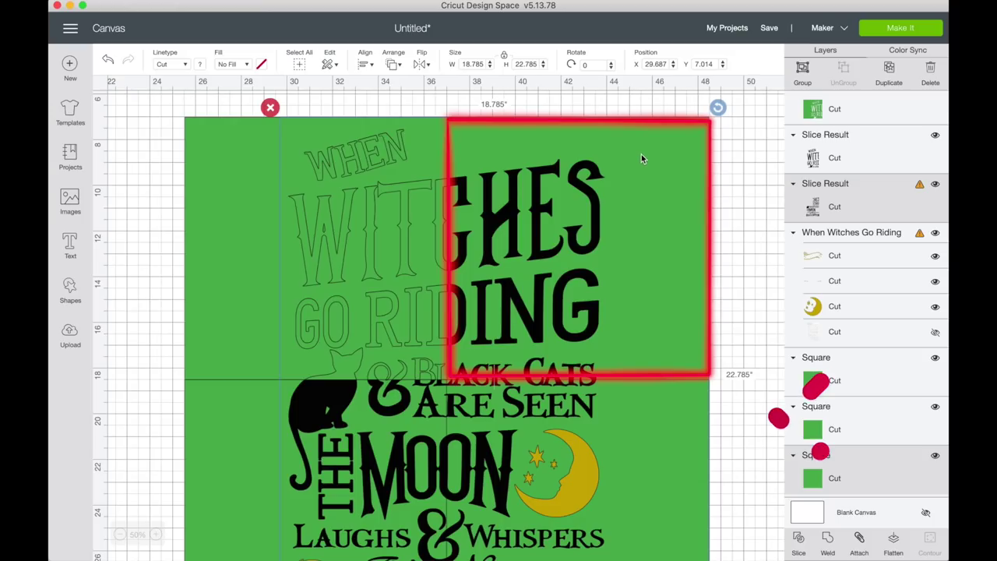
click(799, 541)
Slice the lower part of the black lettering with the lower-left green square.
scroll(719, 423, down, 2)
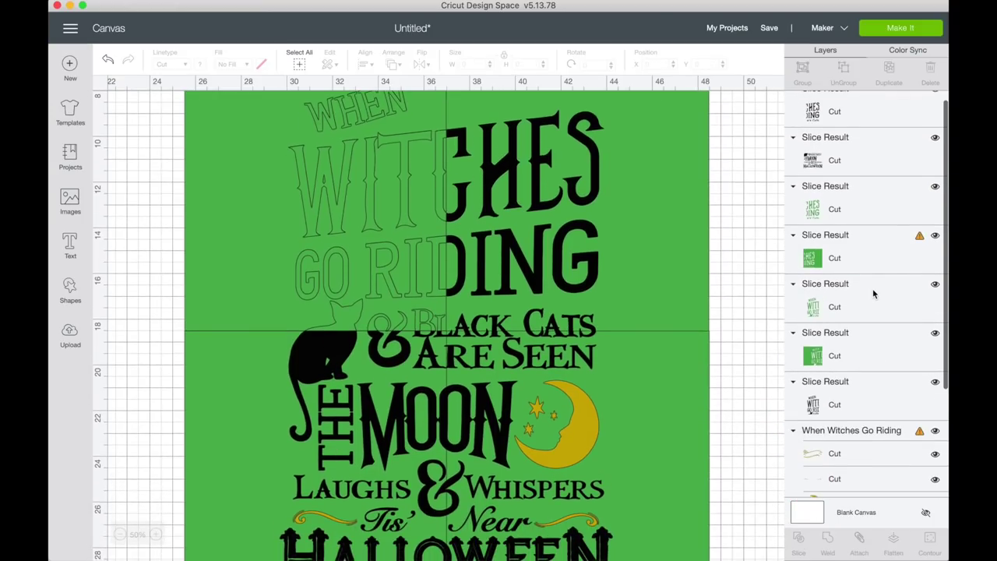
scroll(872, 292, up, 2)
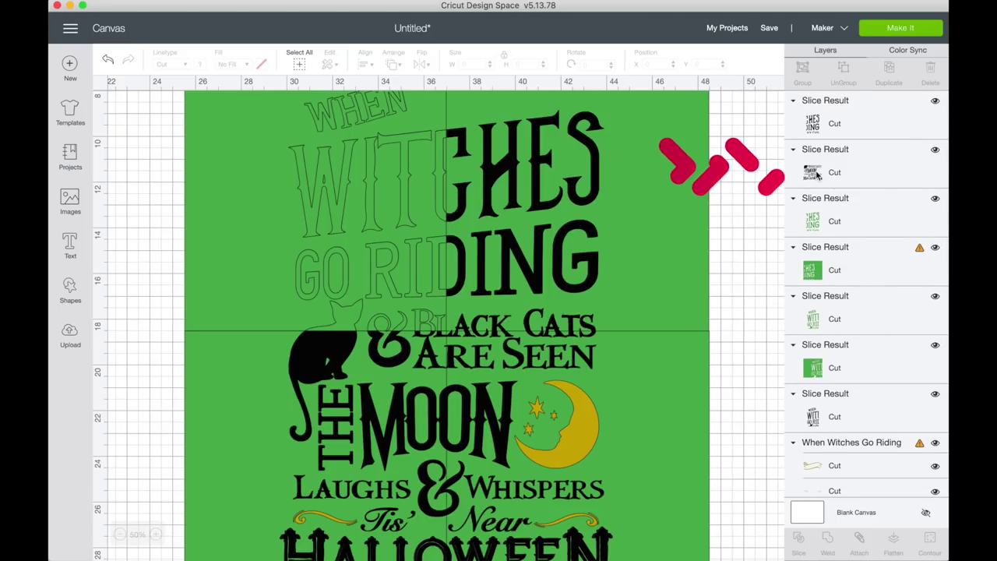
click(816, 174)
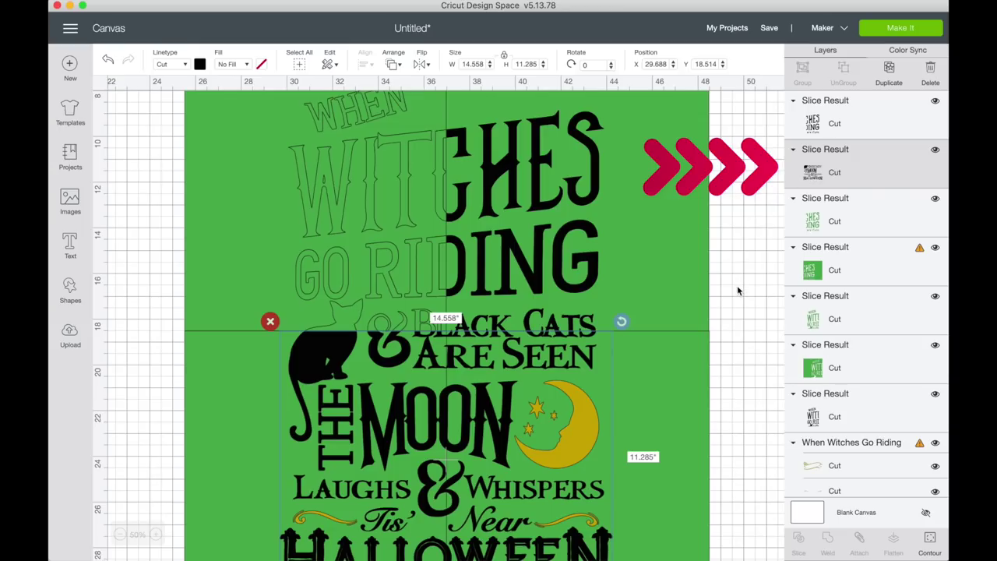
scroll(737, 290, down, 5)
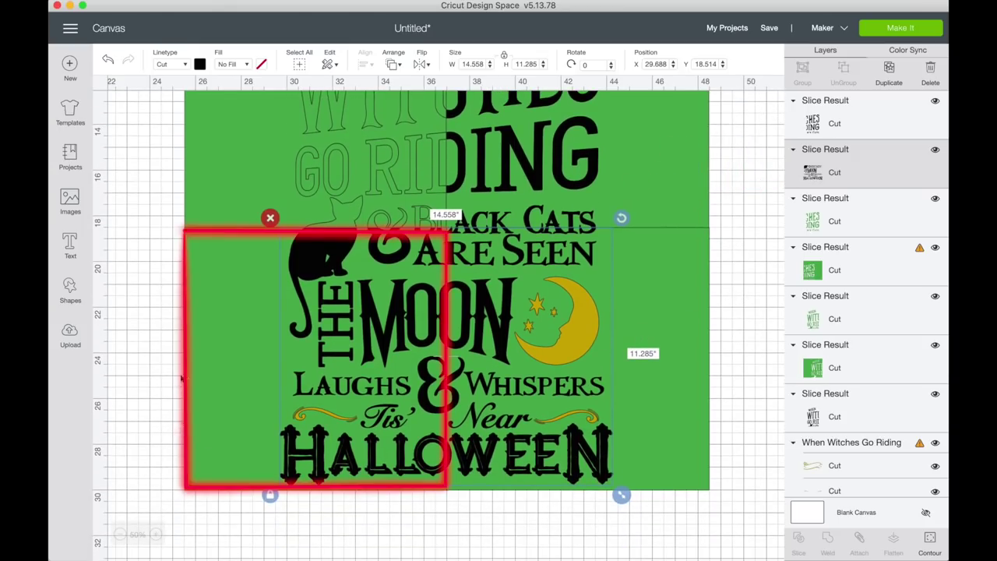
shift+click(218, 357)
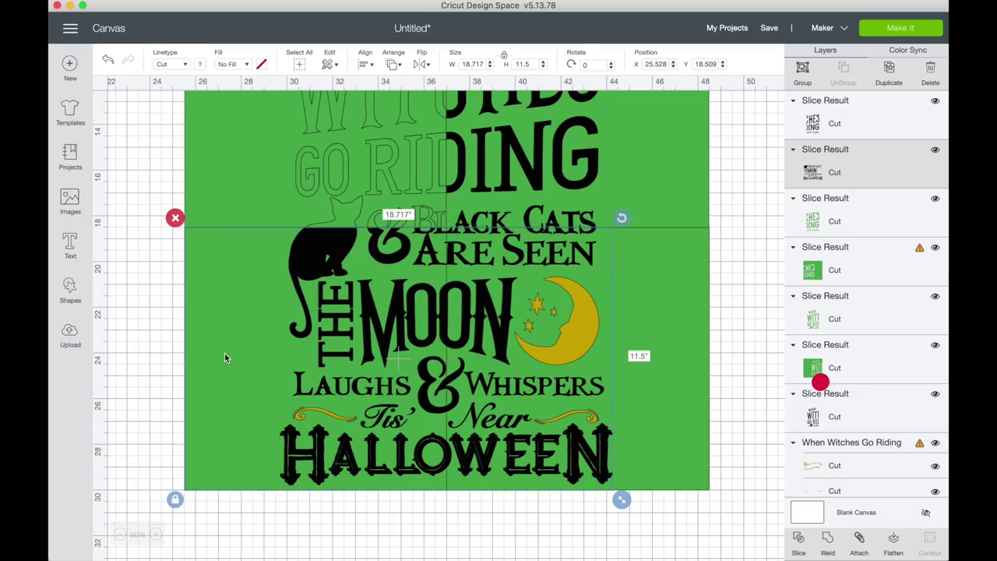
click(798, 549)
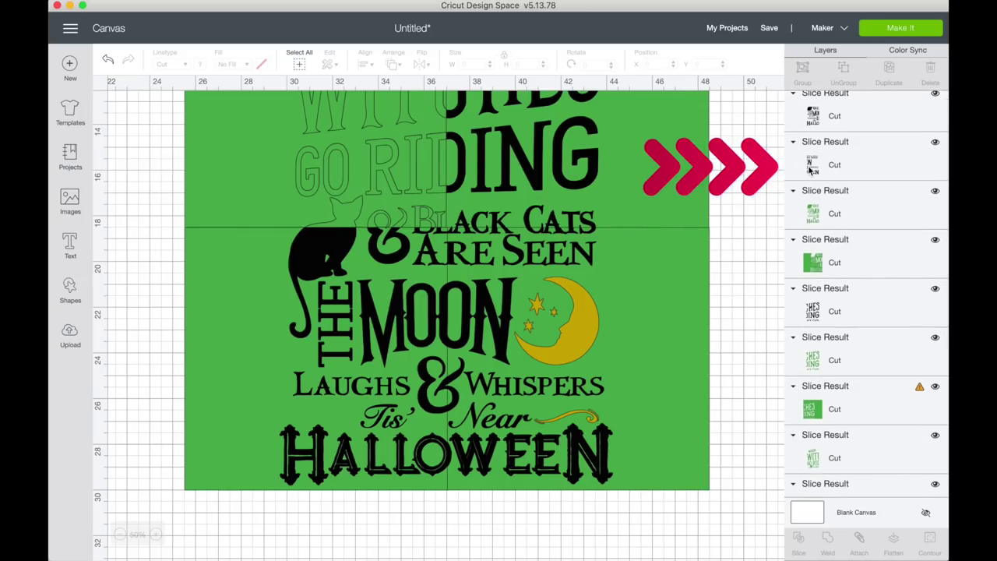
Slice the last black lettering section with the lower-right green square.
click(813, 167)
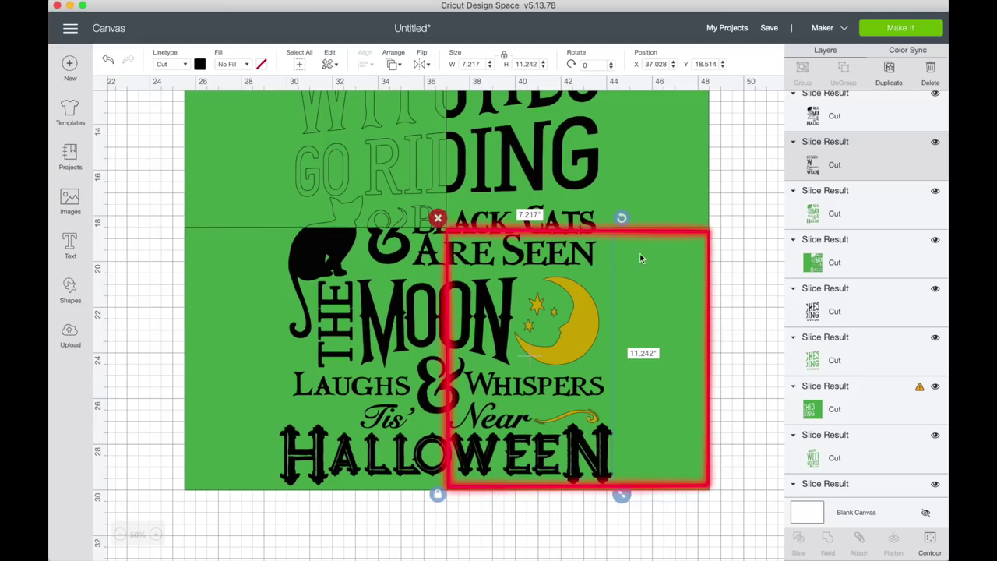
shift+click(672, 272)
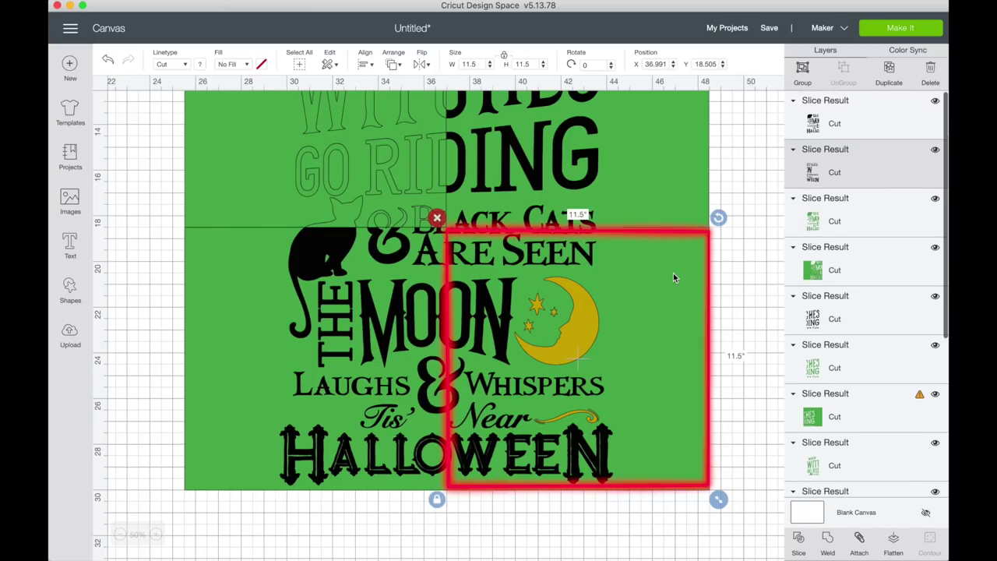
click(798, 541)
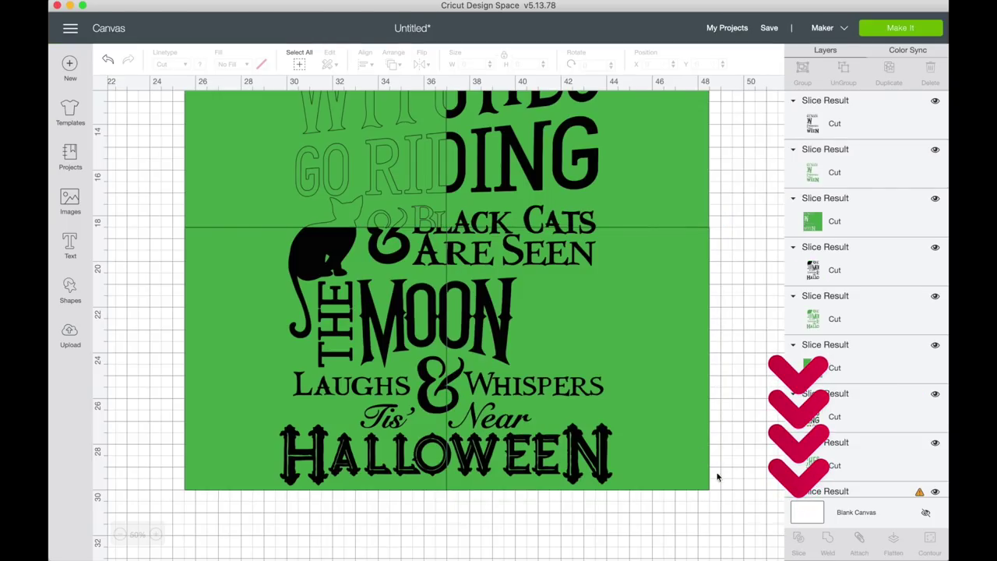
Move the cut green squares and the green copy of the upper-left lettering away to the right of the design.
scroll(678, 312, up, 5)
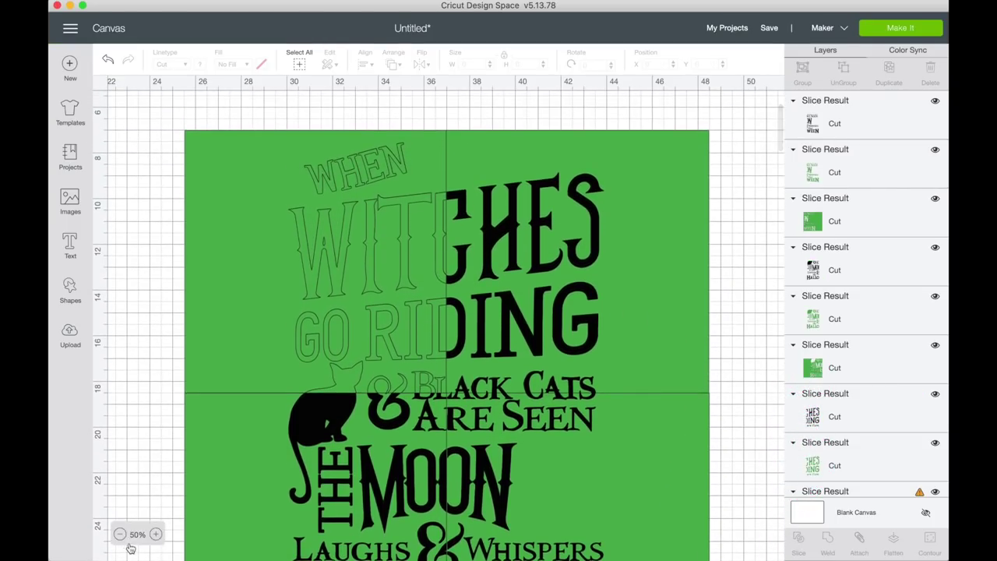
click(121, 534)
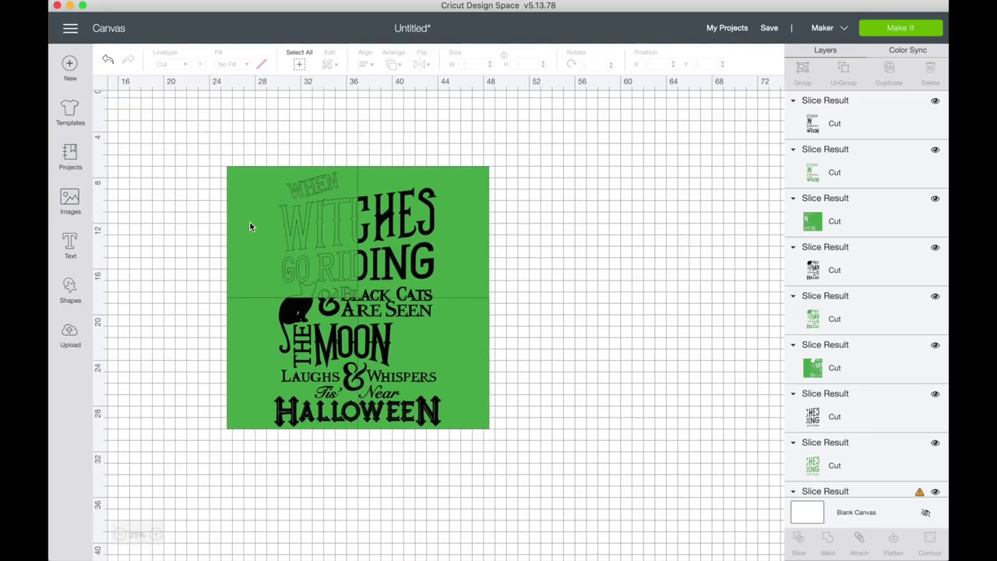
drag(250, 226, 647, 249)
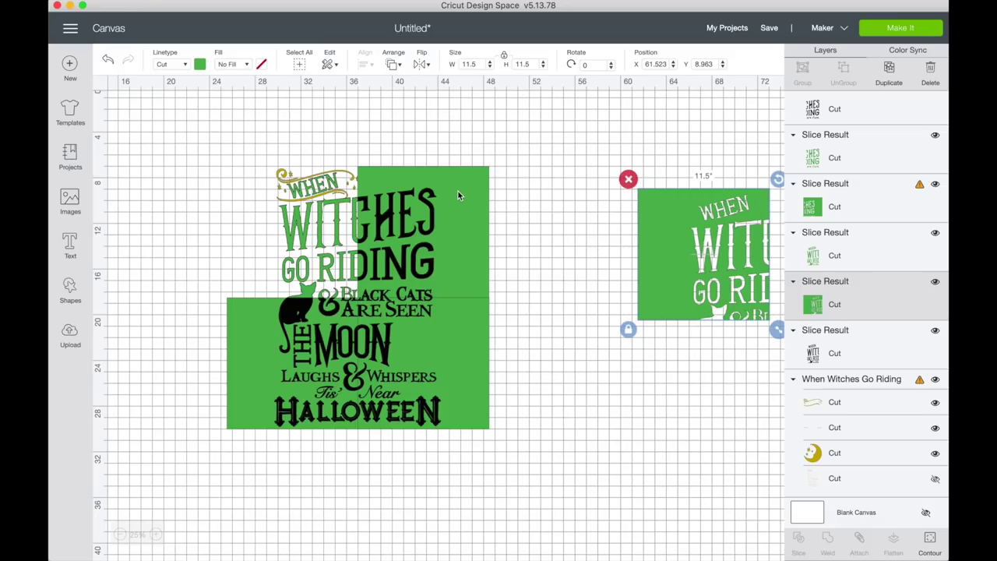
drag(474, 194, 736, 204)
drag(421, 366, 700, 335)
drag(311, 225, 578, 218)
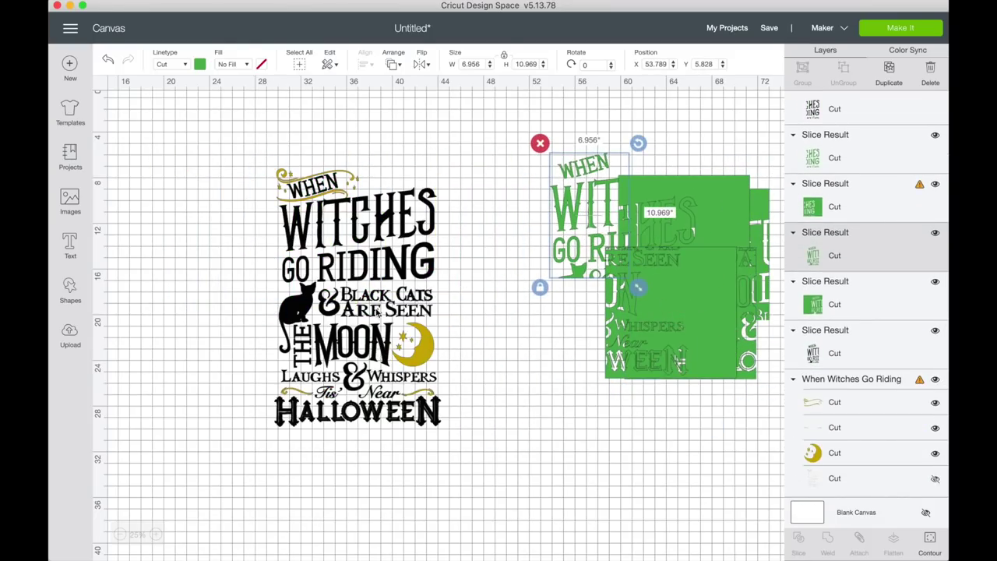
Set the black upper-left section and the group of gold parts apart from the rest of the lettering.
drag(323, 243, 198, 243)
click(340, 240)
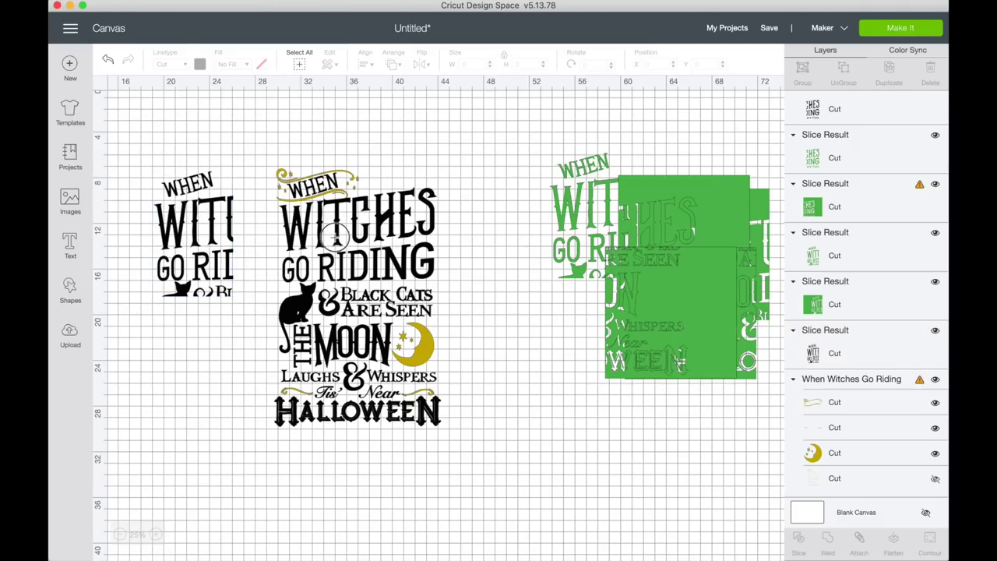
drag(319, 227, 183, 391)
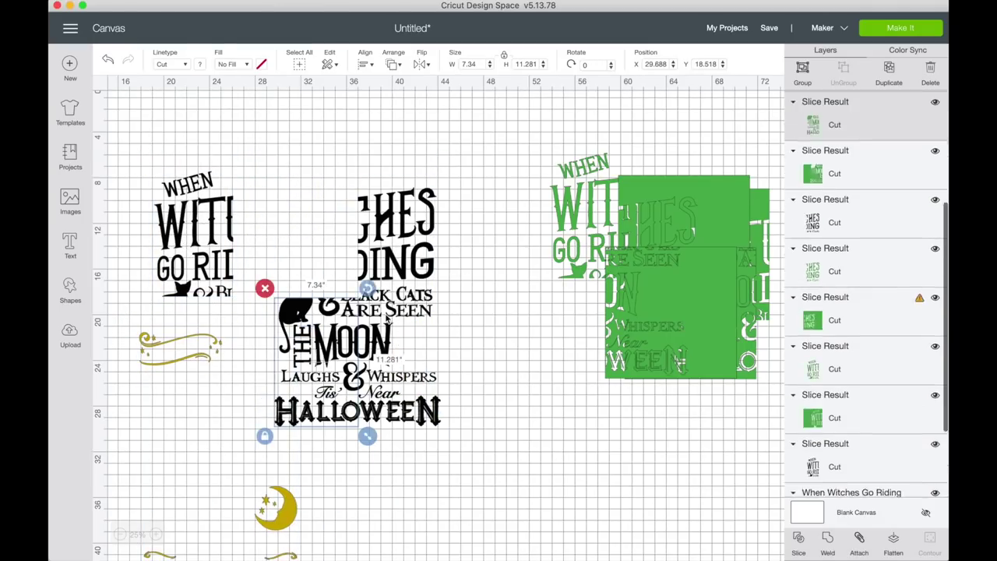
Separate the other black sections and move their green lettering copies onto the pile of green leftovers.
drag(393, 234, 260, 233)
drag(429, 234, 572, 230)
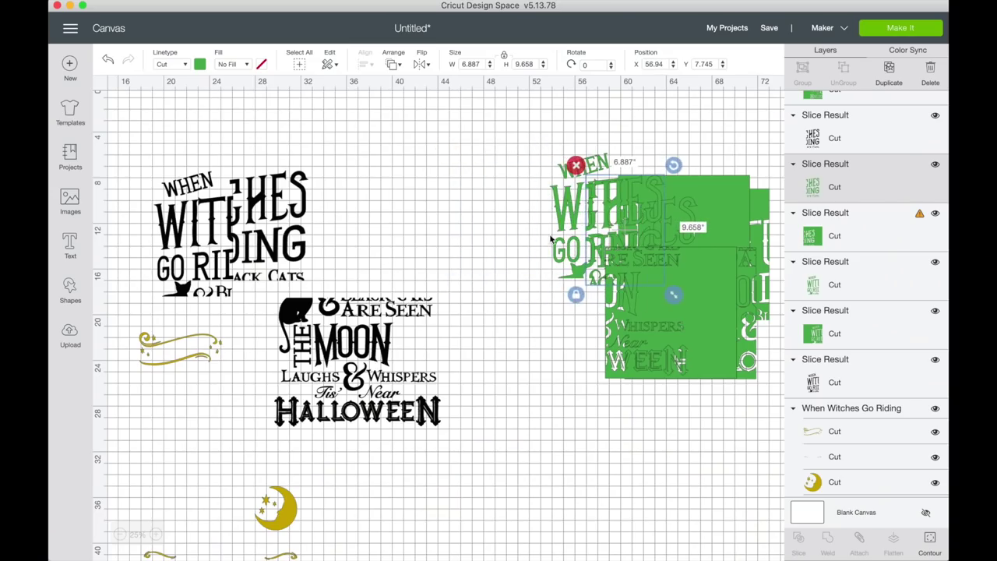
click(401, 328)
drag(393, 331, 658, 238)
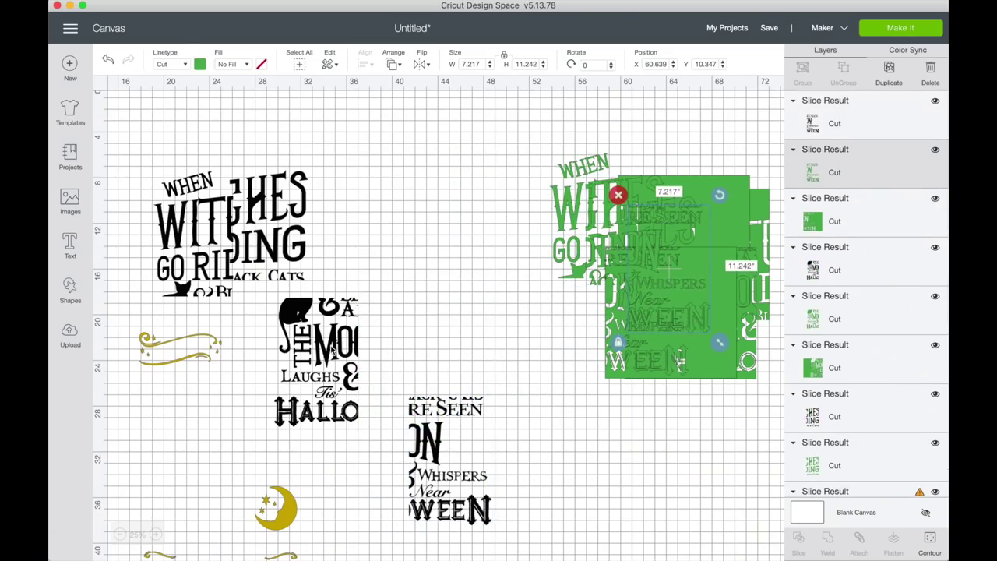
drag(303, 351, 661, 257)
Delete the whole pile of green squares and green lettering copies left over from slicing.
scroll(661, 264, right, 3)
scroll(661, 265, right, 1)
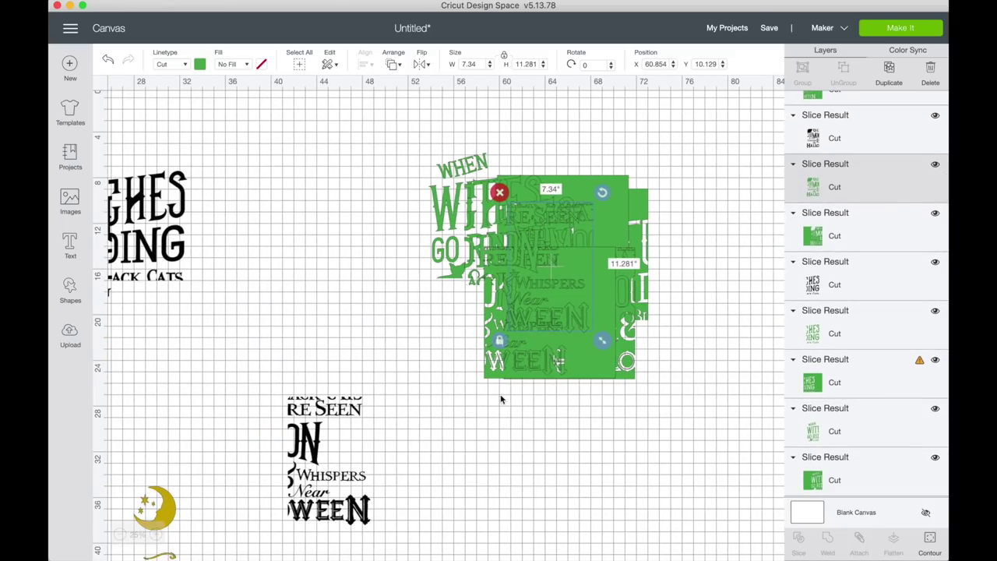
click(433, 381)
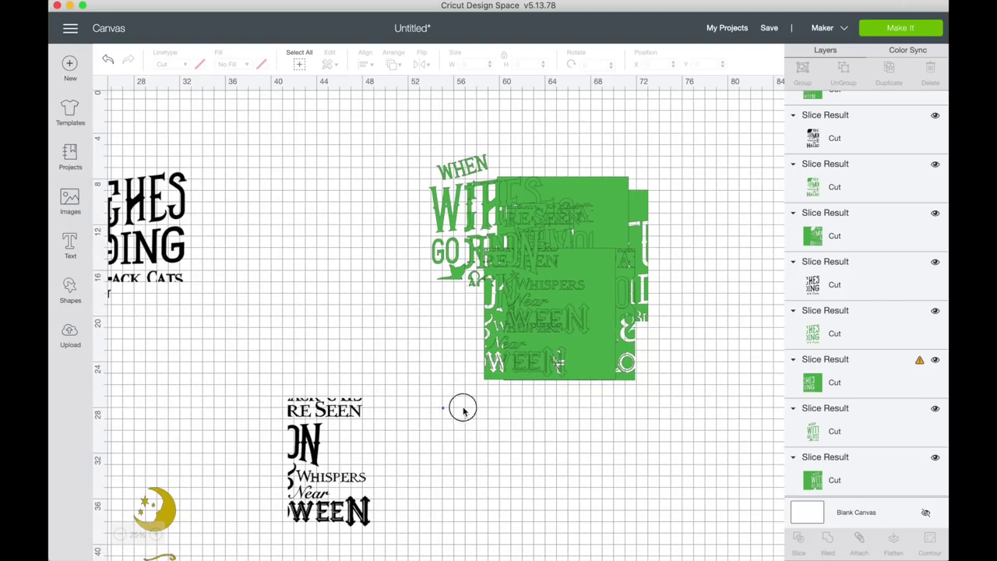
drag(443, 421, 706, 149)
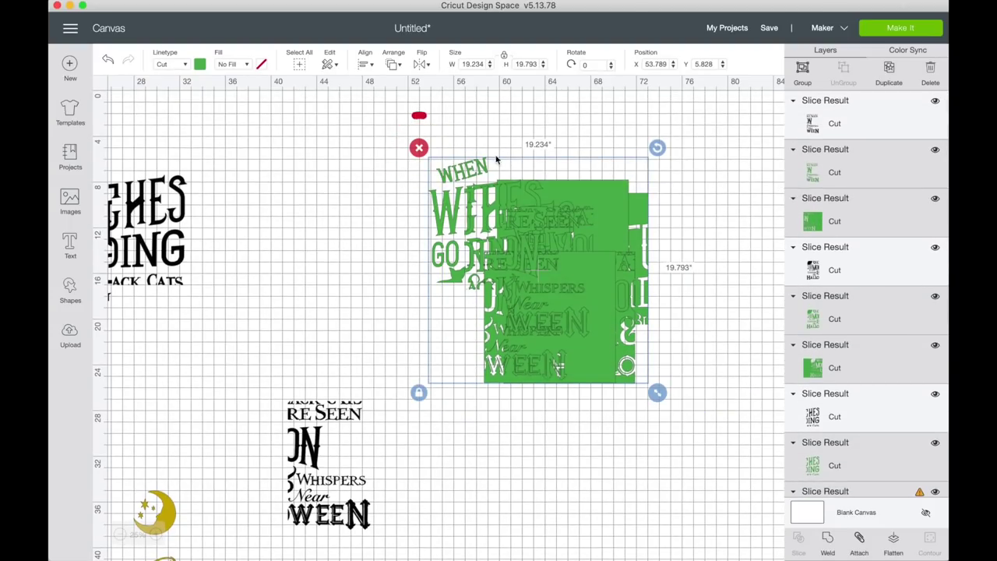
click(419, 148)
Reassemble the four black sections into the full lettering layout and place the gold group beside it.
scroll(369, 231, left, 5)
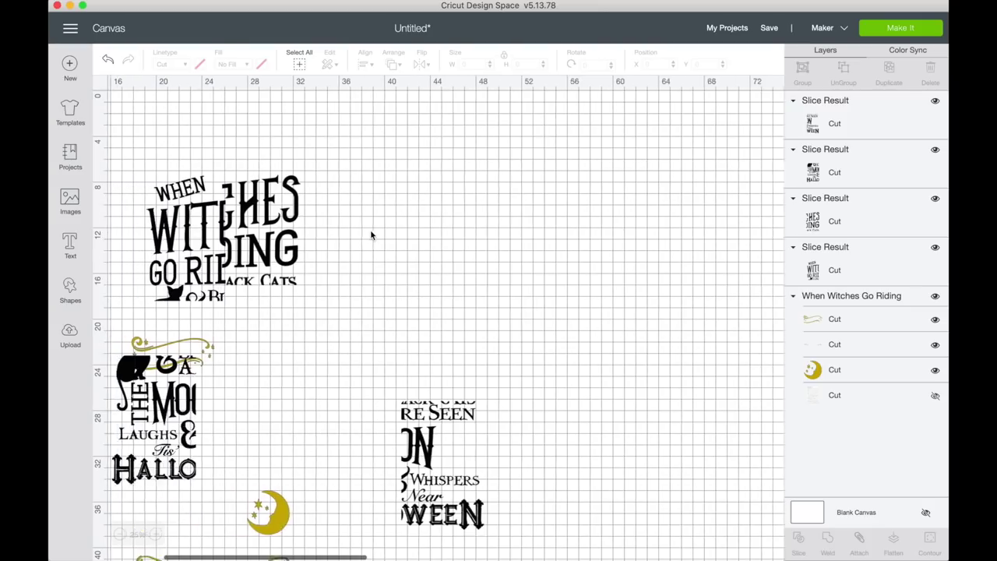
drag(327, 237, 327, 250)
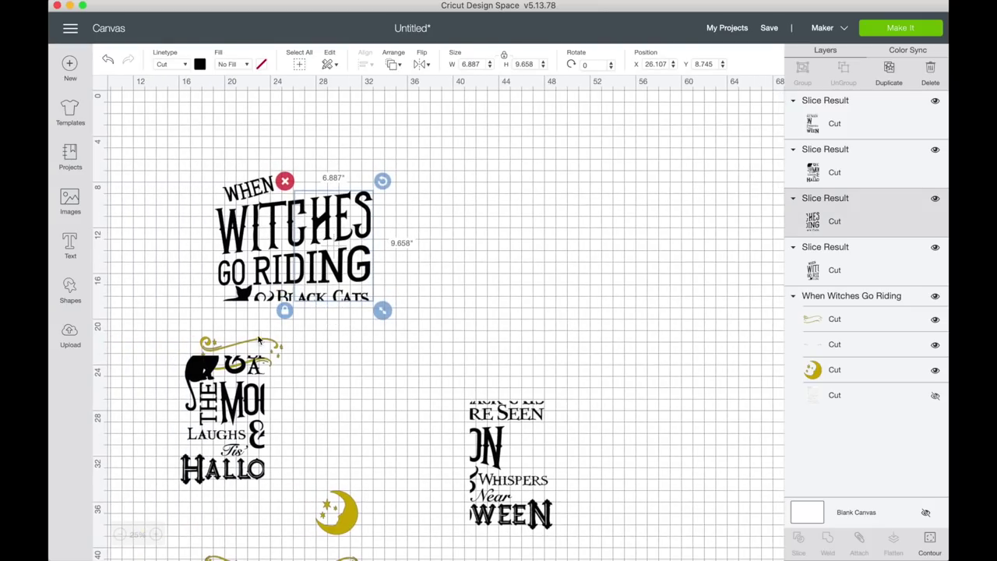
scroll(327, 251, down, 1)
click(324, 338)
drag(324, 338, 736, 133)
drag(207, 408, 237, 356)
drag(477, 482, 315, 380)
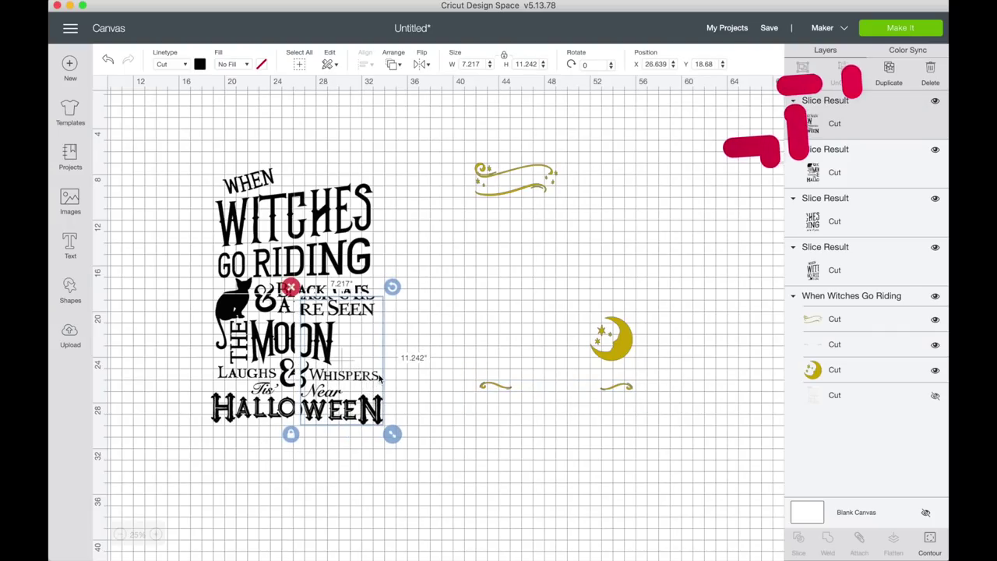
Send the project to the mat preview and turn on Mirror for the black lettering mats.
click(876, 31)
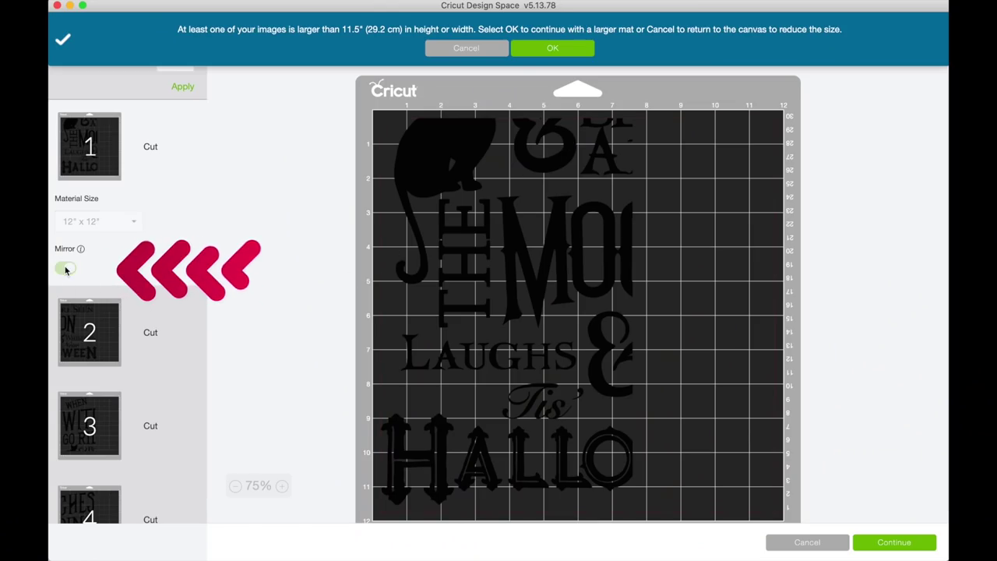
click(65, 269)
scroll(86, 312, down, 2)
click(89, 249)
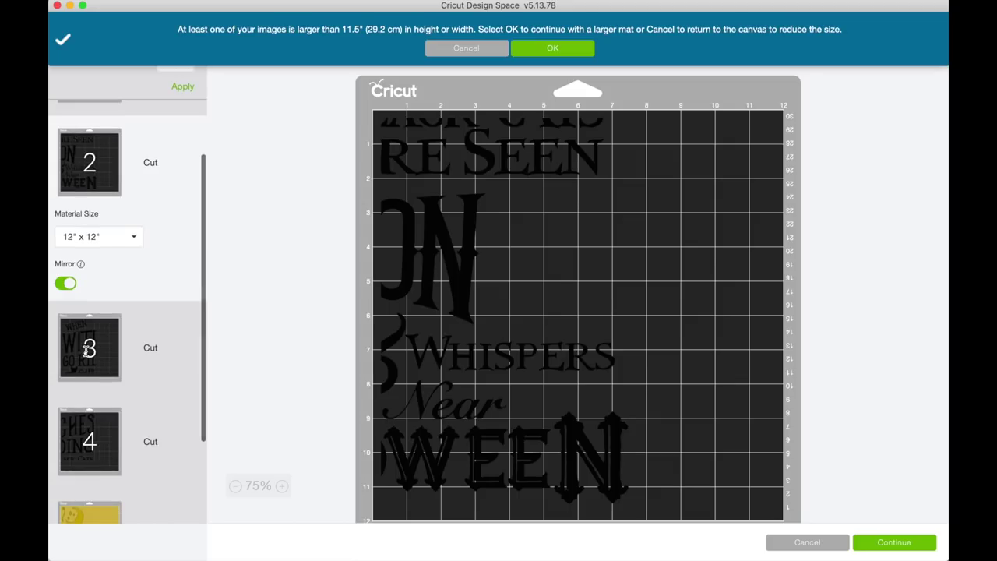
click(87, 348)
click(88, 398)
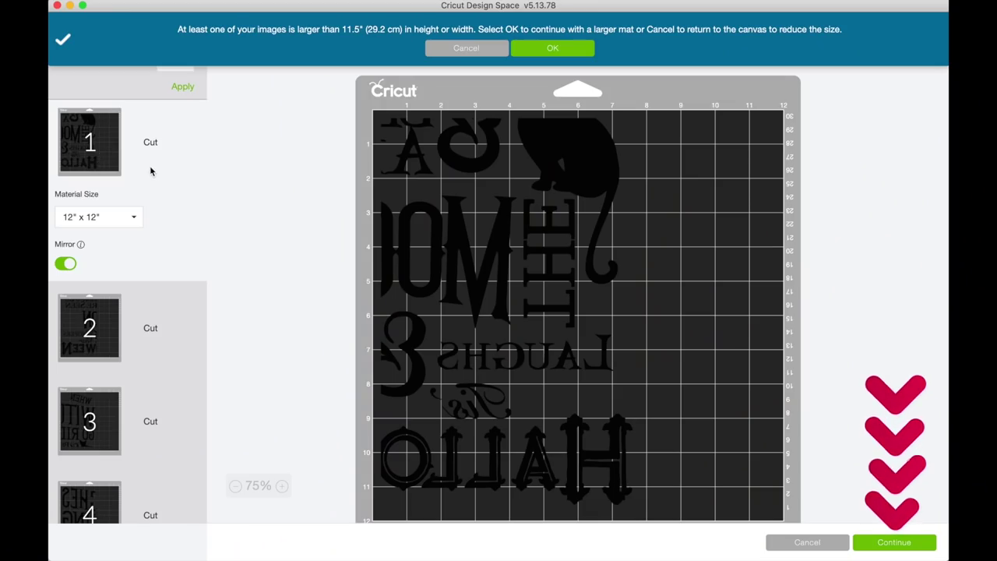
Continue to the cut setup and set the base material to Everyday Iron-On.
click(888, 541)
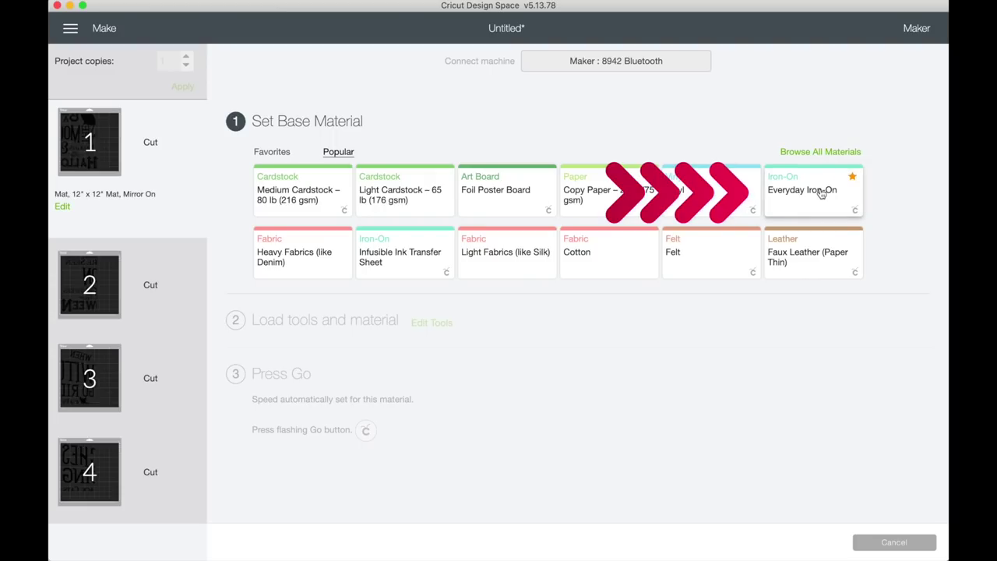
click(821, 193)
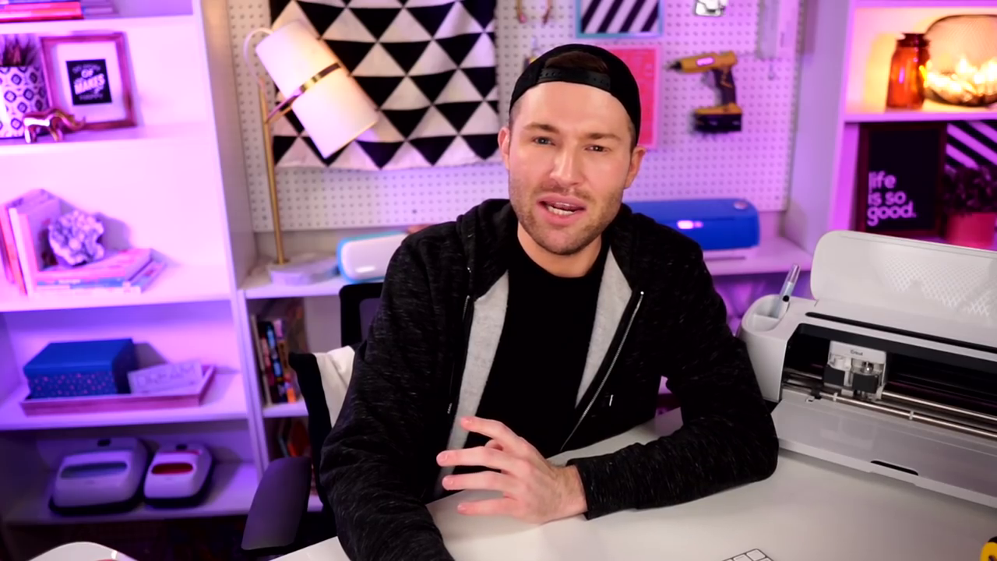